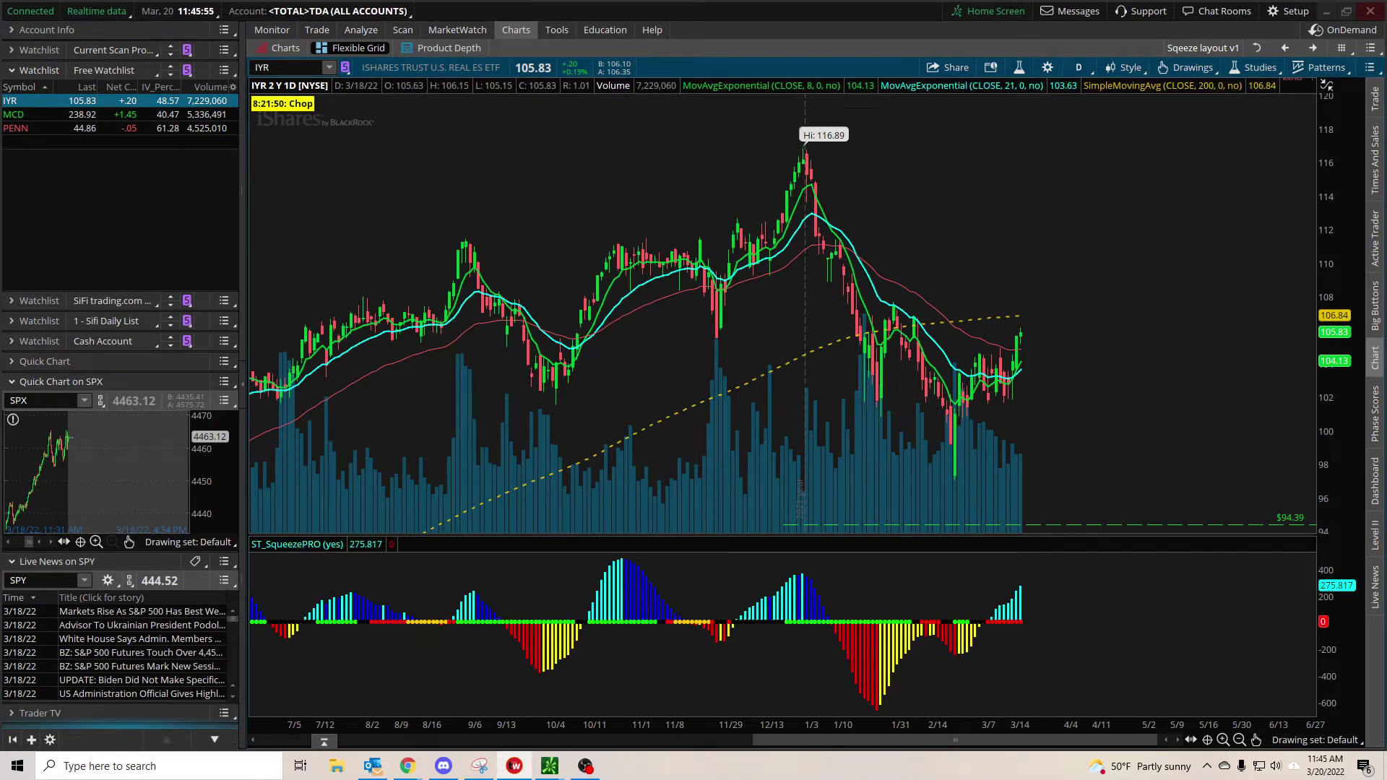
Step: Expand the May 20, 2022 expiration in IYR's option chain in tastyworks
key("alt+Tab")
left_click(564, 263)
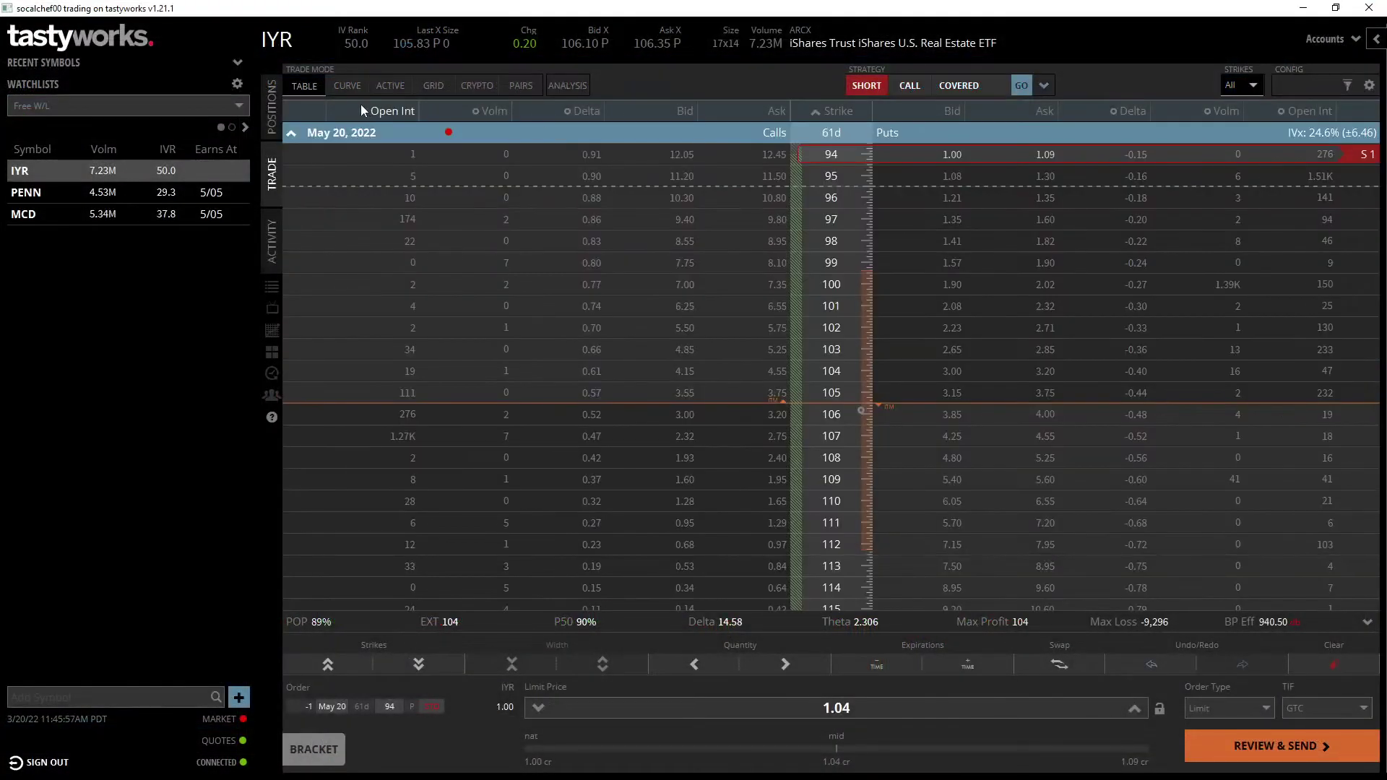
left_click(344, 133)
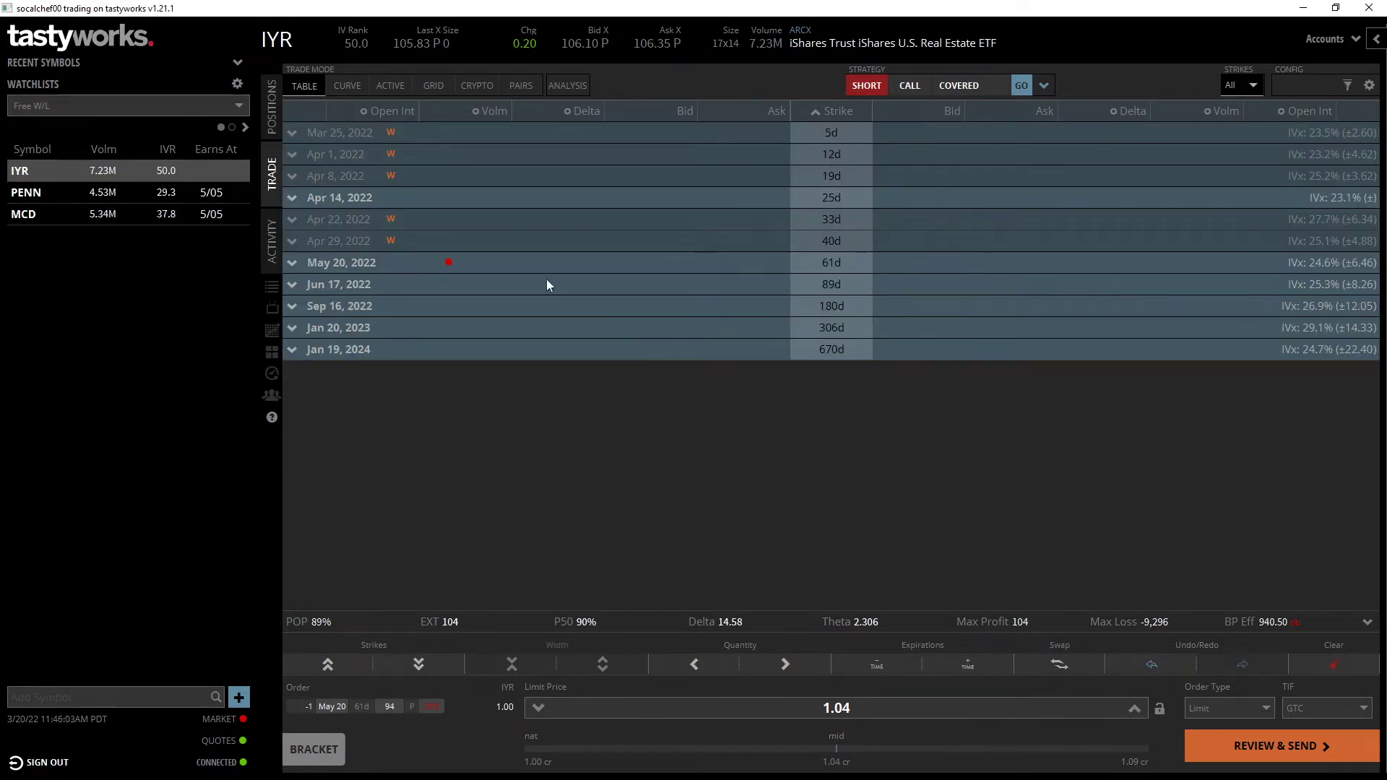
left_click(838, 262)
scroll(614, 354, "up", 2)
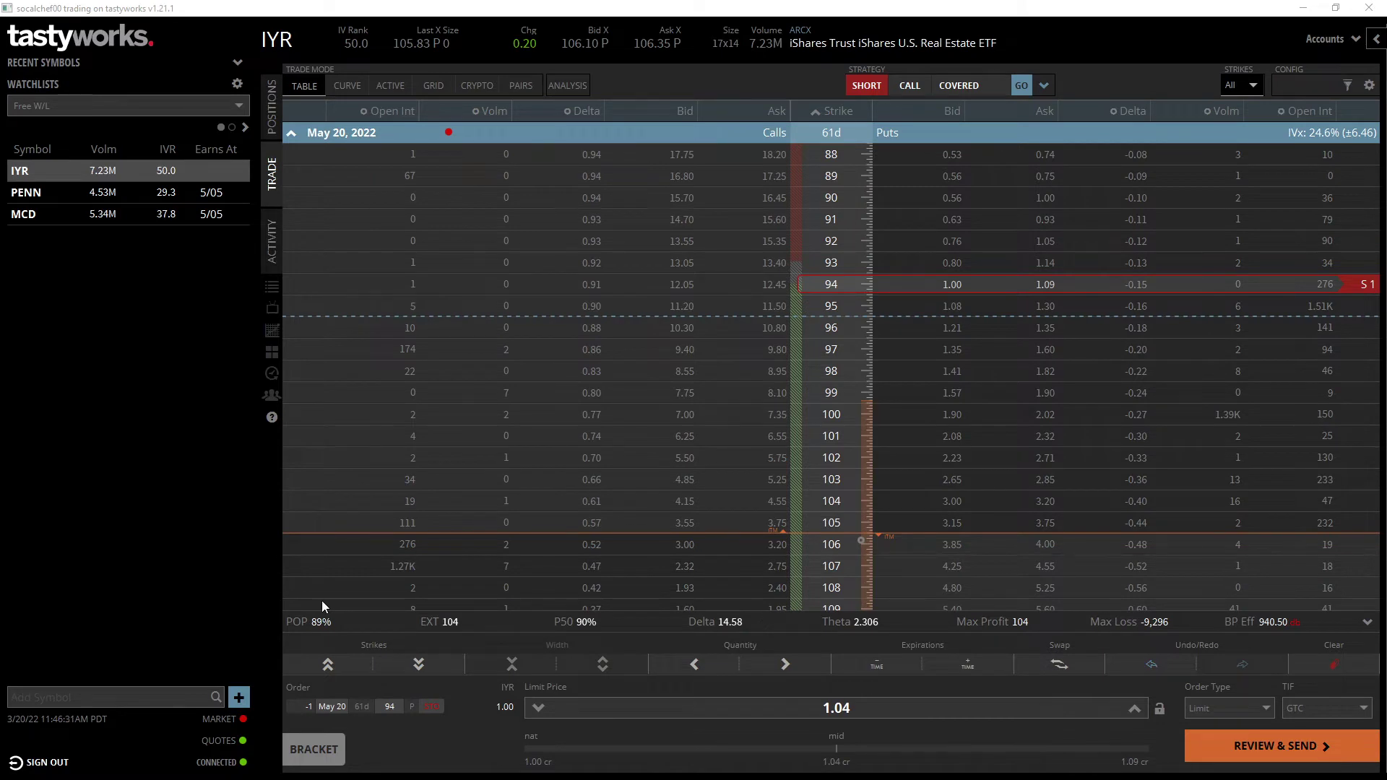
Step: Lower the short May 20 94 put's limit price to 1.00 credit
left_click(539, 709)
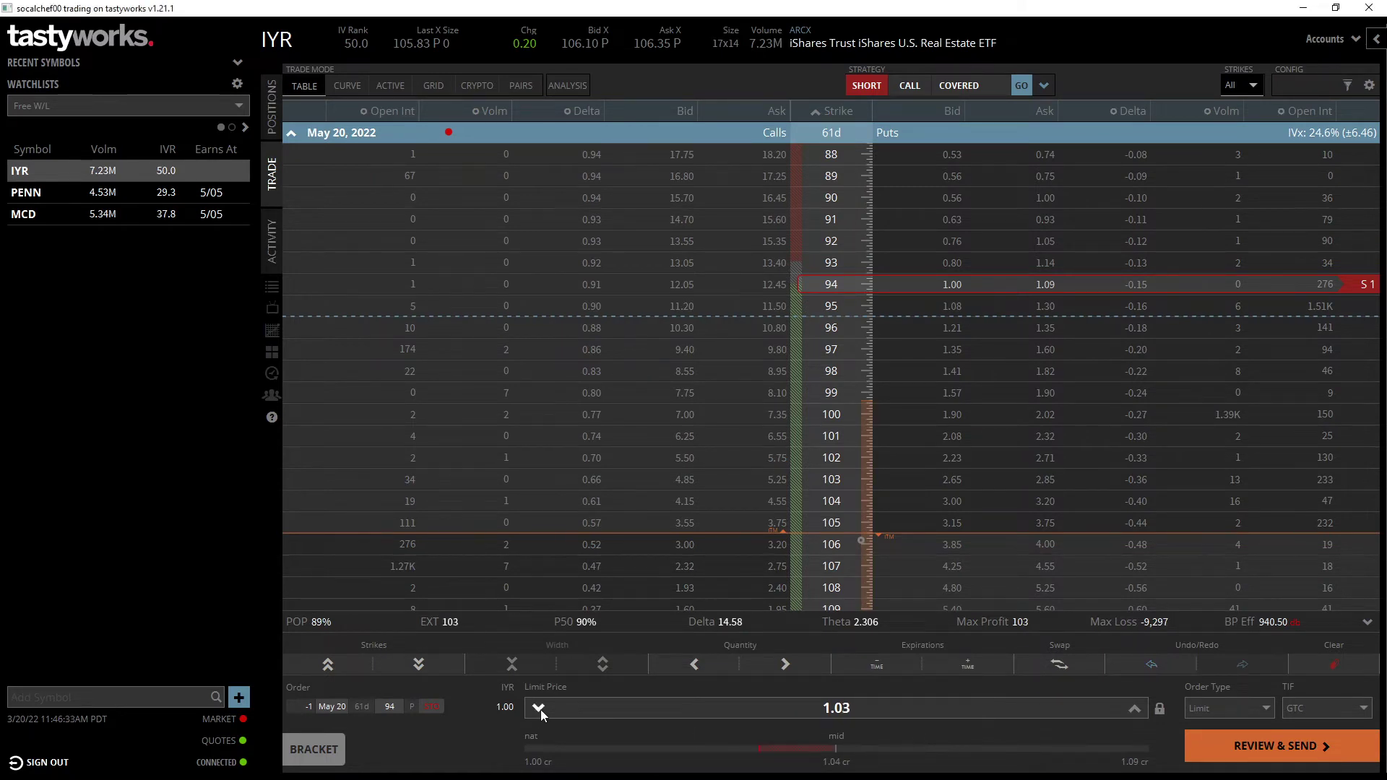
left_click(539, 709)
left_click(539, 708)
left_click(539, 709)
Step: Make the IYR order a two-lot May 20 short 102 / long 98 put spread at 0.85 credit
scroll(950, 318, "up", 3)
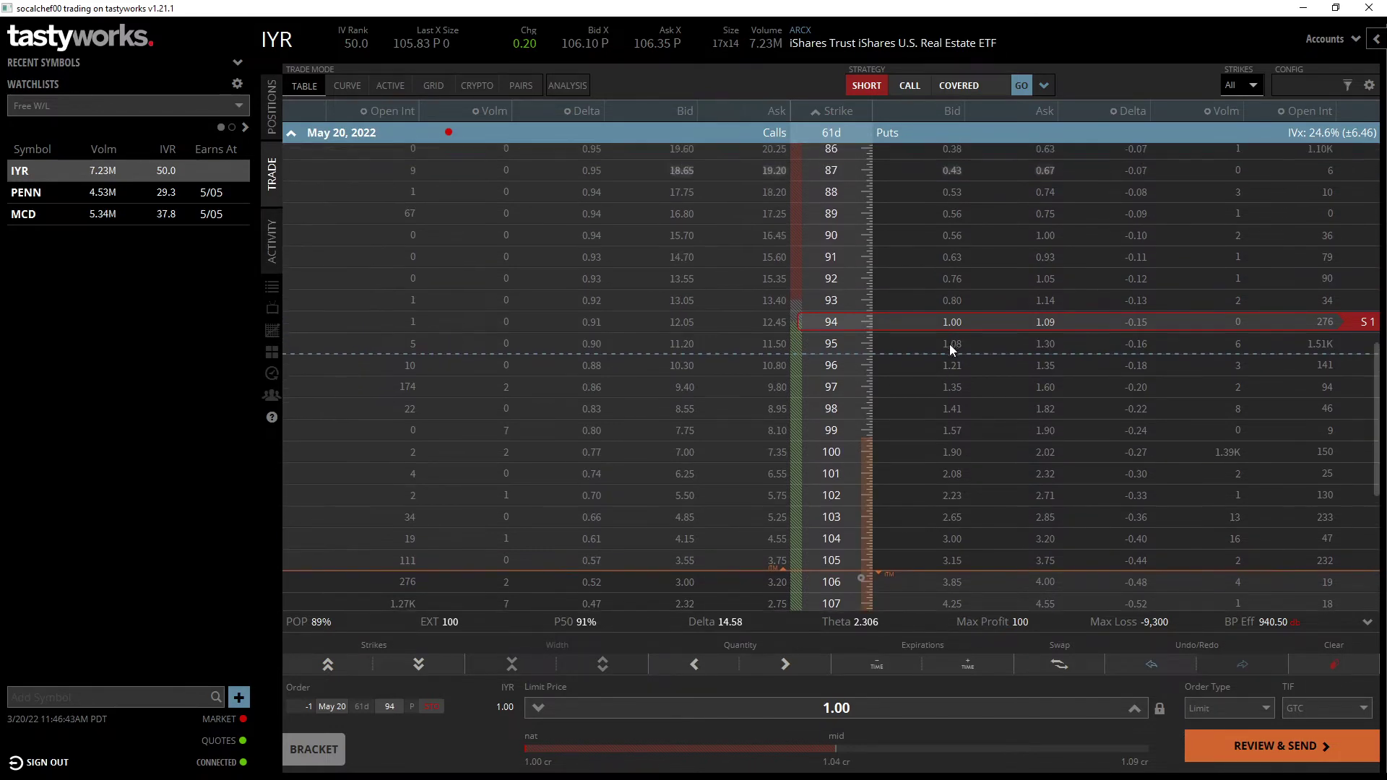
scroll(952, 289, "down", 3)
left_click_drag(965, 294, 934, 416)
left_click(1043, 308)
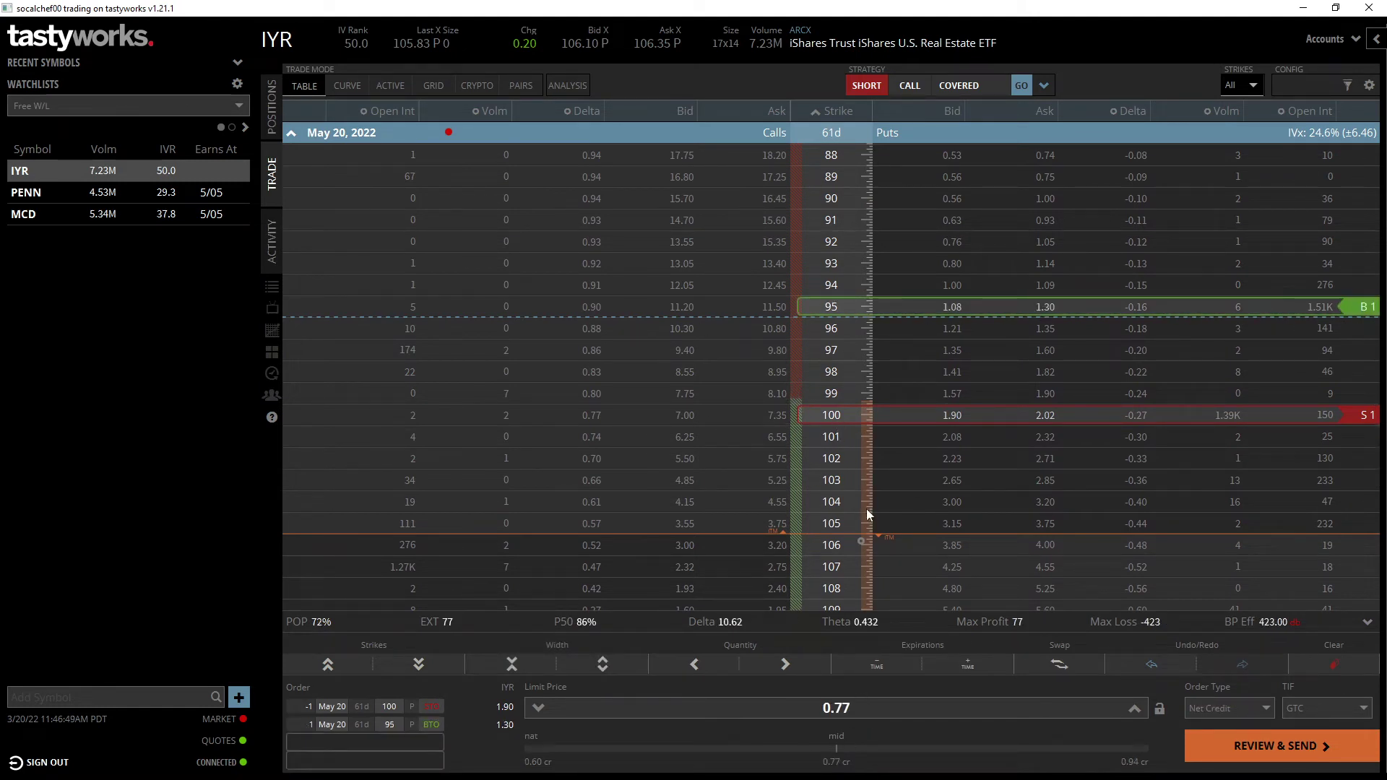
left_click_drag(1022, 414, 1021, 436)
left_click_drag(987, 315, 975, 336)
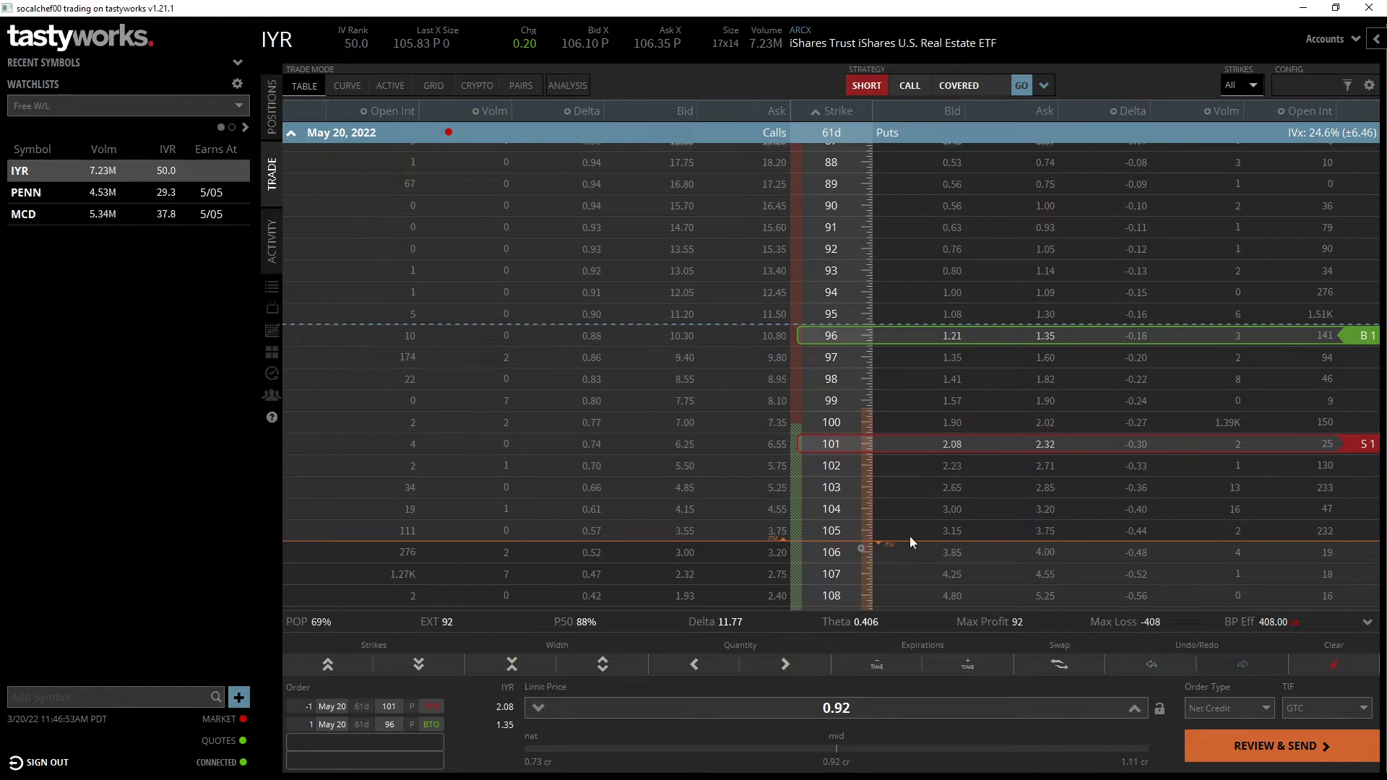
left_click_drag(905, 340, 903, 392)
mouse_move(885, 450)
left_mouse_down()
mouse_move(888, 470)
mouse_move(890, 458)
mouse_move(872, 473)
left_mouse_up()
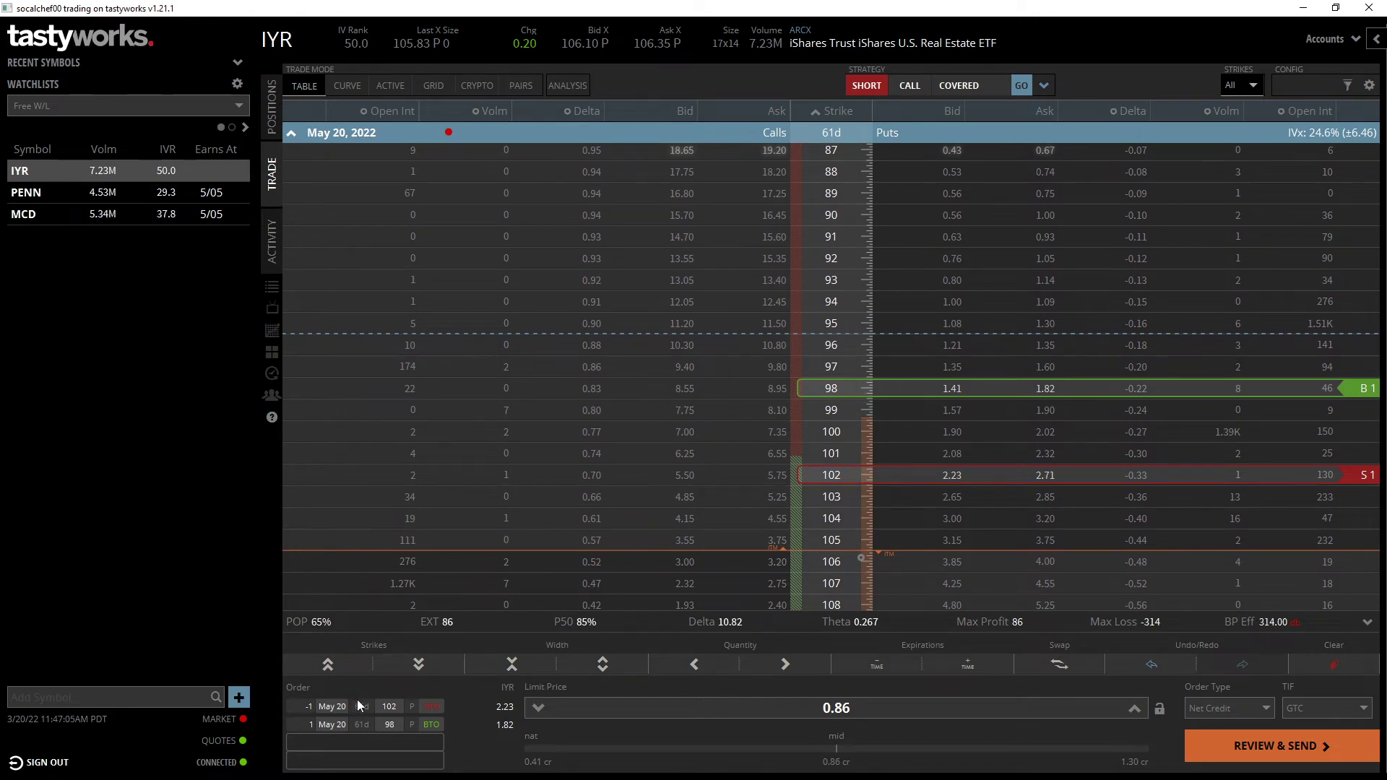
scroll(954, 731, "down", 1)
left_click(787, 665)
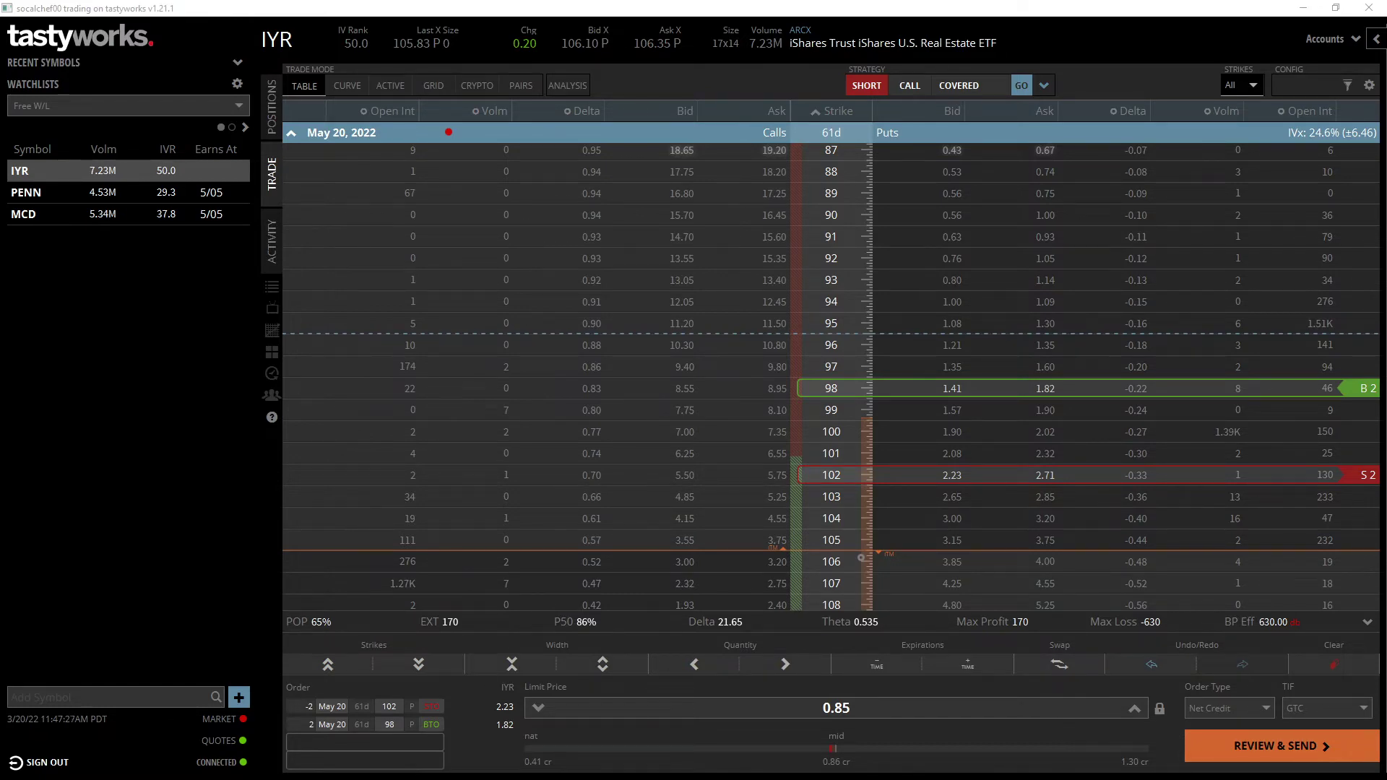
Step: Show PENN's two-year daily chart in thinkorswim, panned so the 34.9 and 60.23 levels are visible
key("alt+Tab")
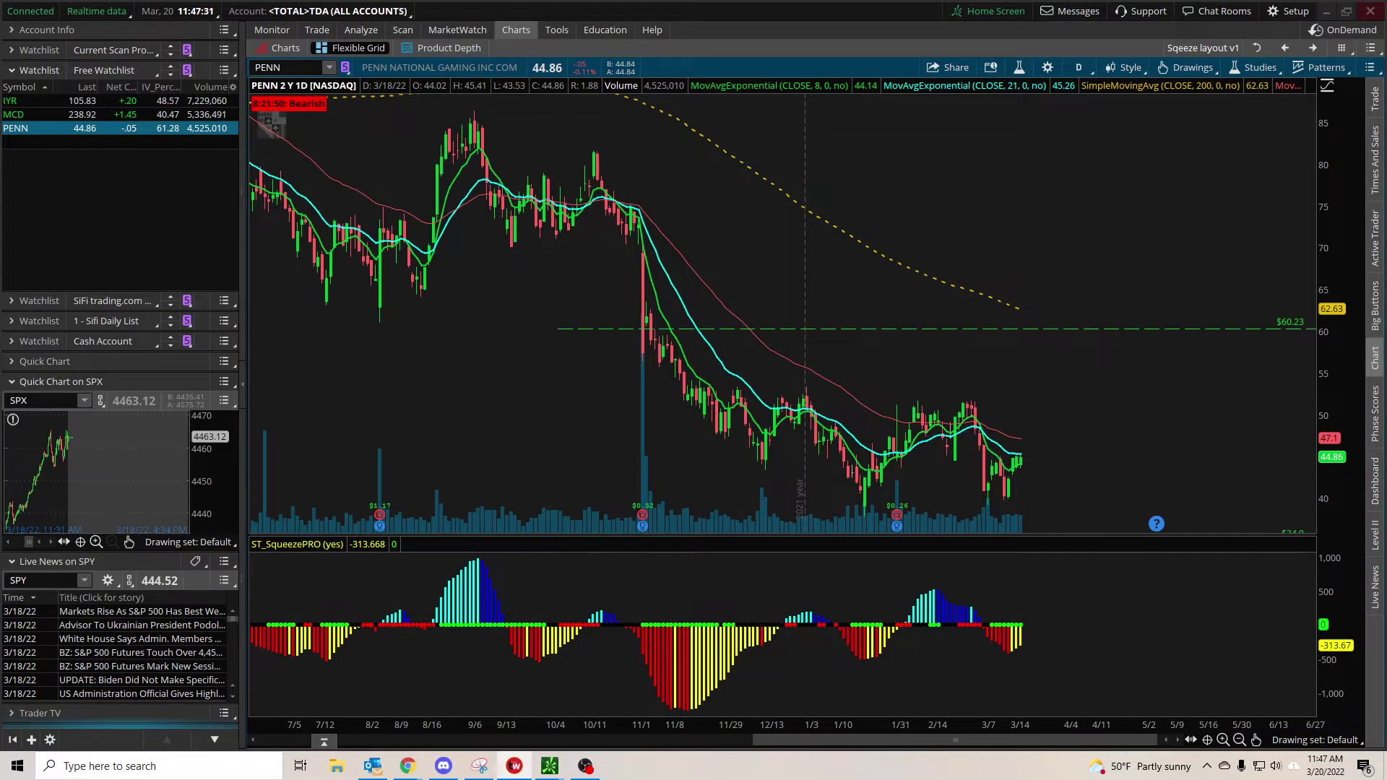
left_click_drag(1243, 506, 1194, 365)
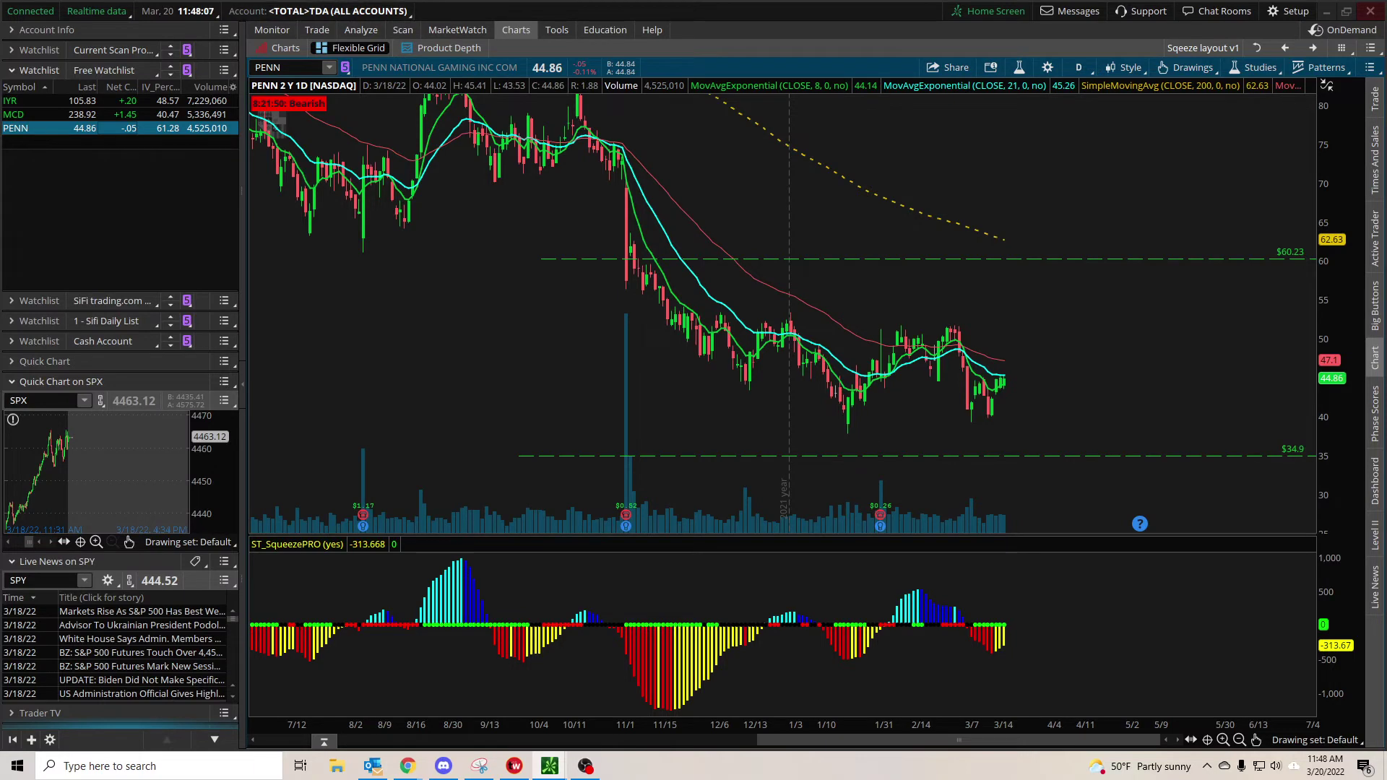
Step: Expand PENN's Apr 22, 2022 expiration and review the 35 put and 60 call legs
key("alt+Tab")
left_click(307, 138)
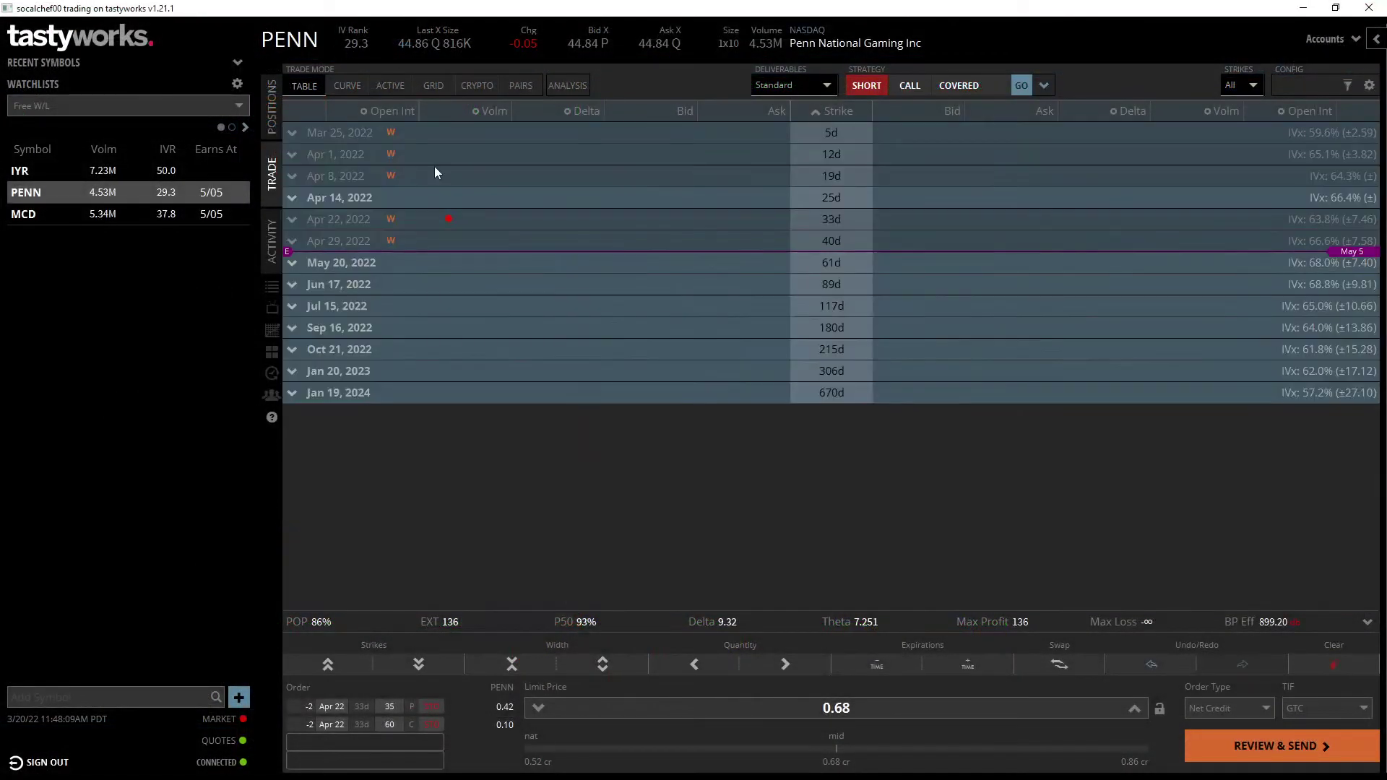
left_click(394, 219)
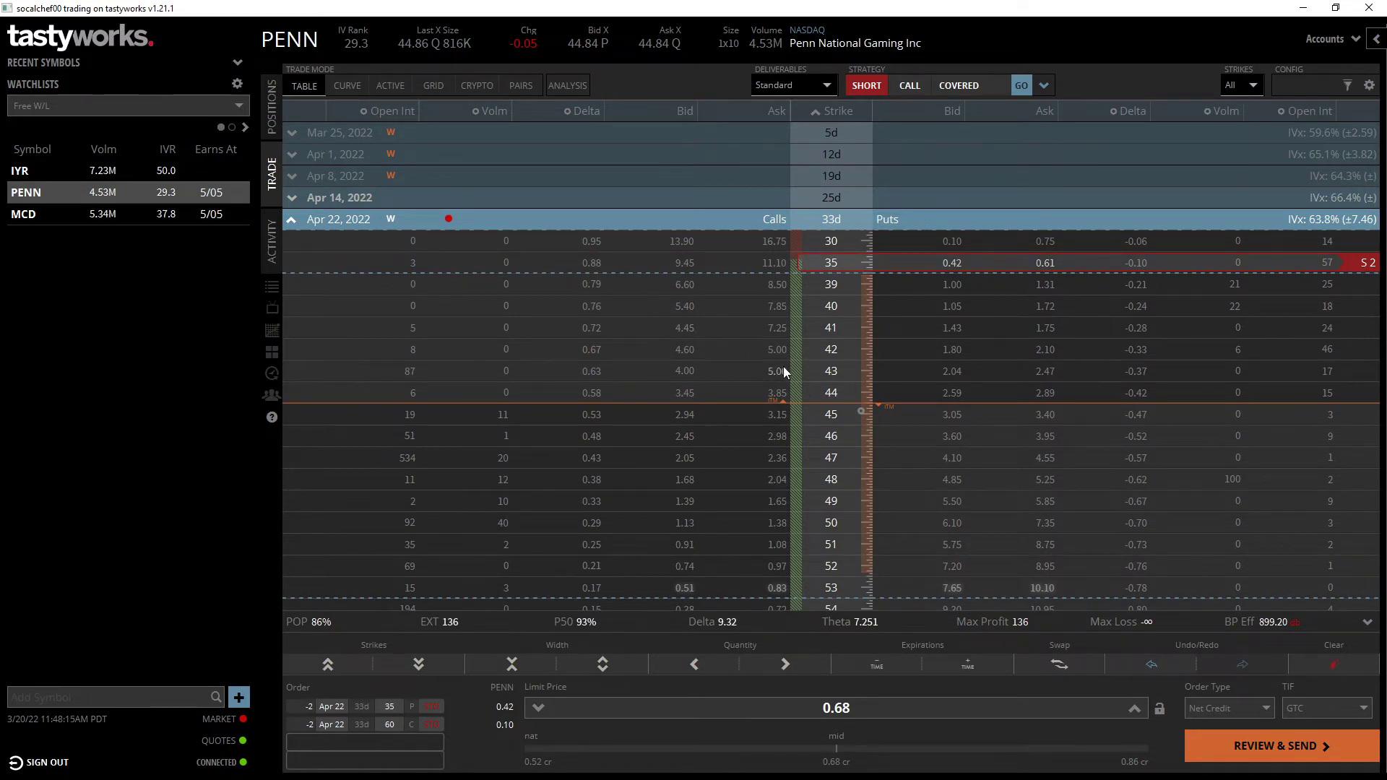
scroll(783, 370, "down", 3)
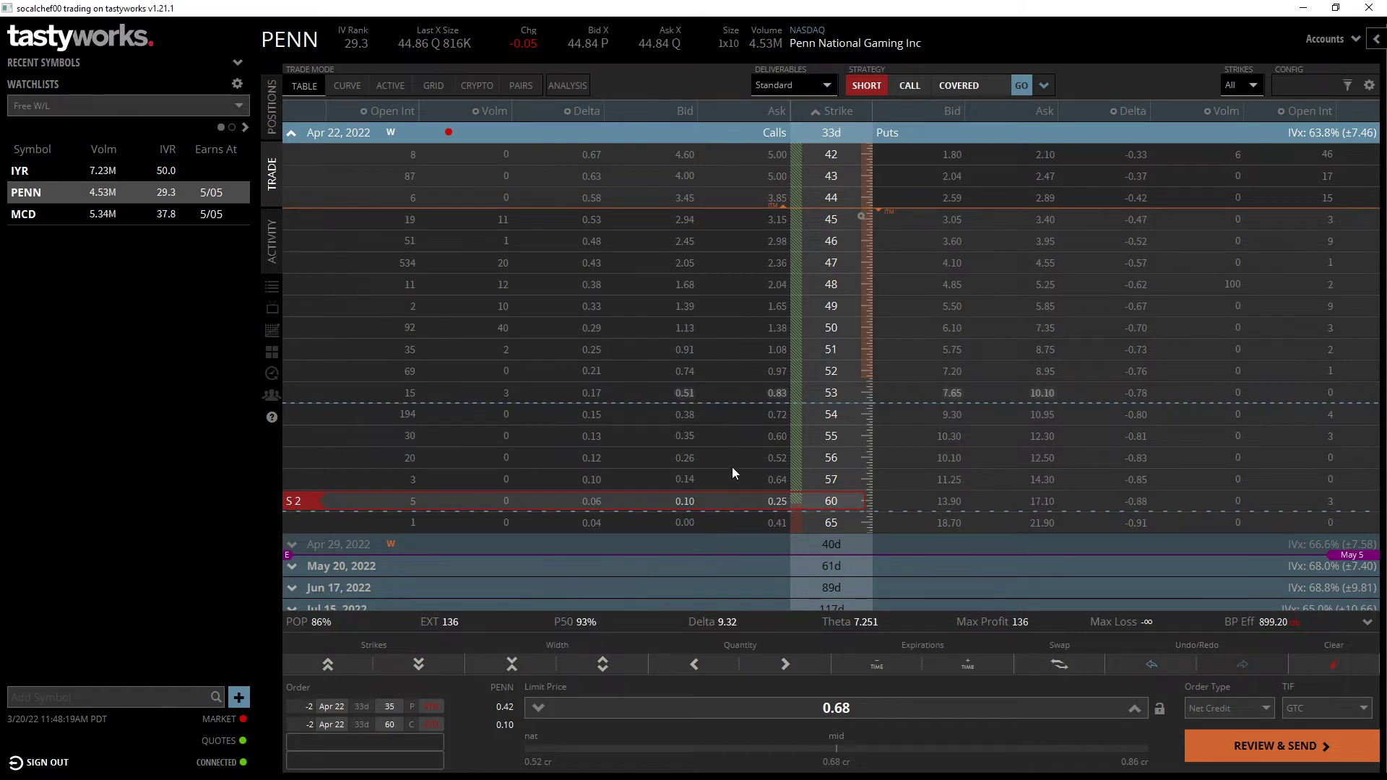
scroll(727, 452, "up", 3)
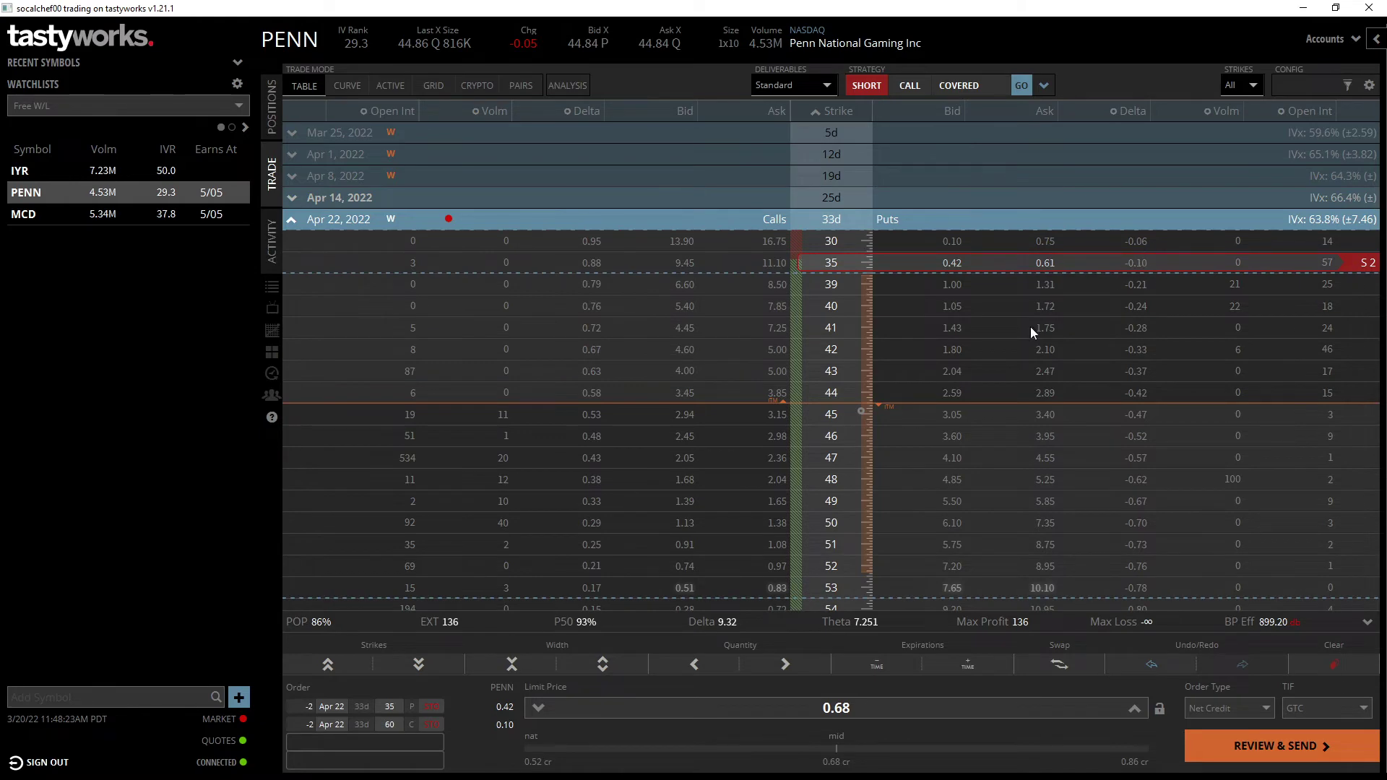
scroll(726, 471, "down", 4)
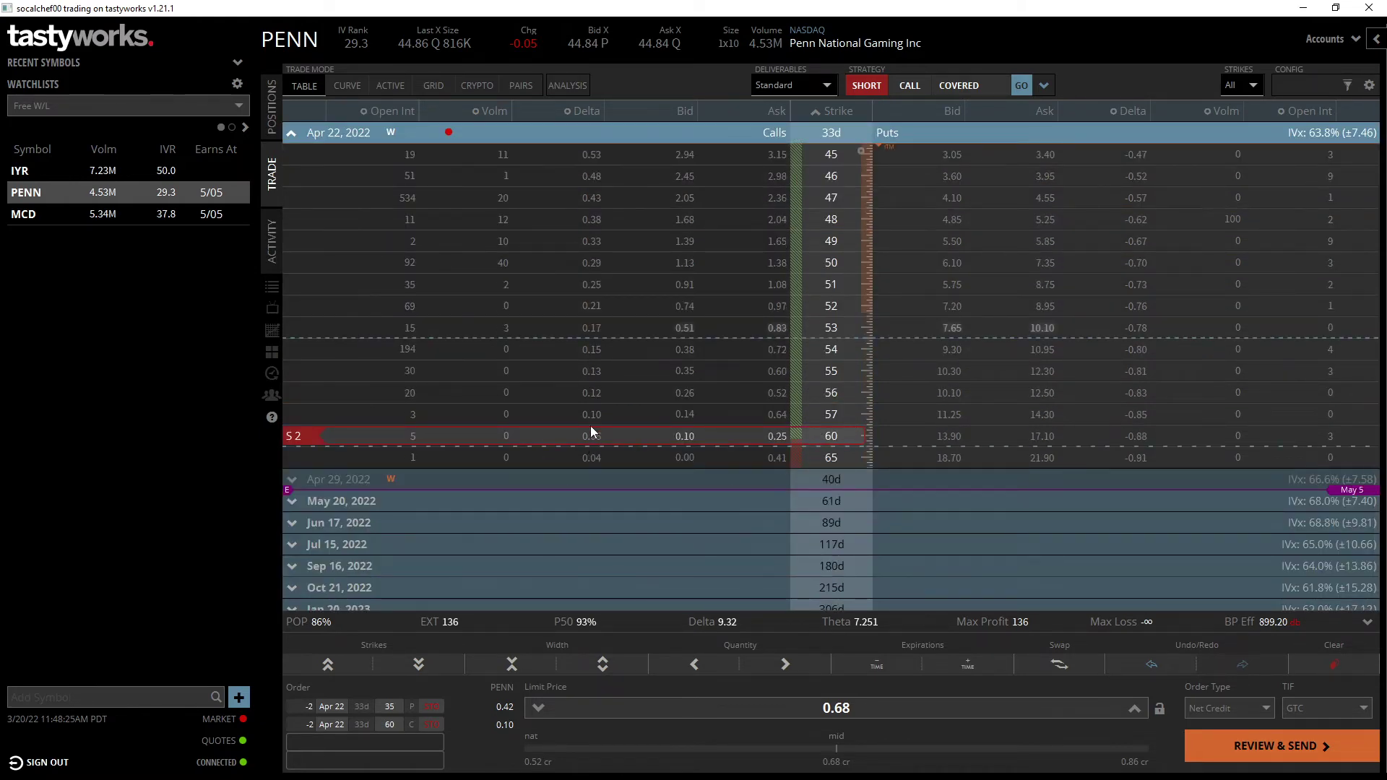
scroll(824, 313, "up", 3)
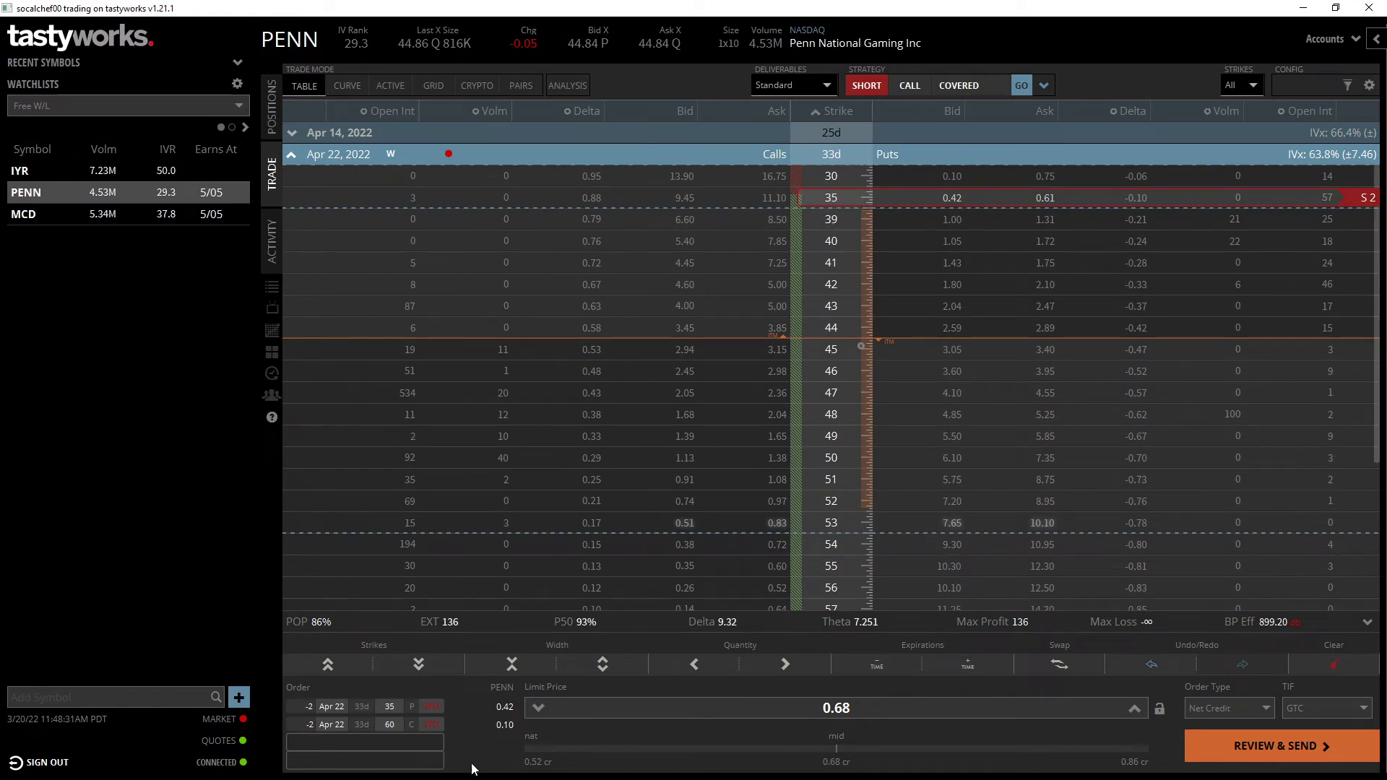
Step: Lower the two-lot 35/60 strangle's limit price to 0.60 credit
left_click(543, 712)
left_click(542, 712)
left_click(542, 713)
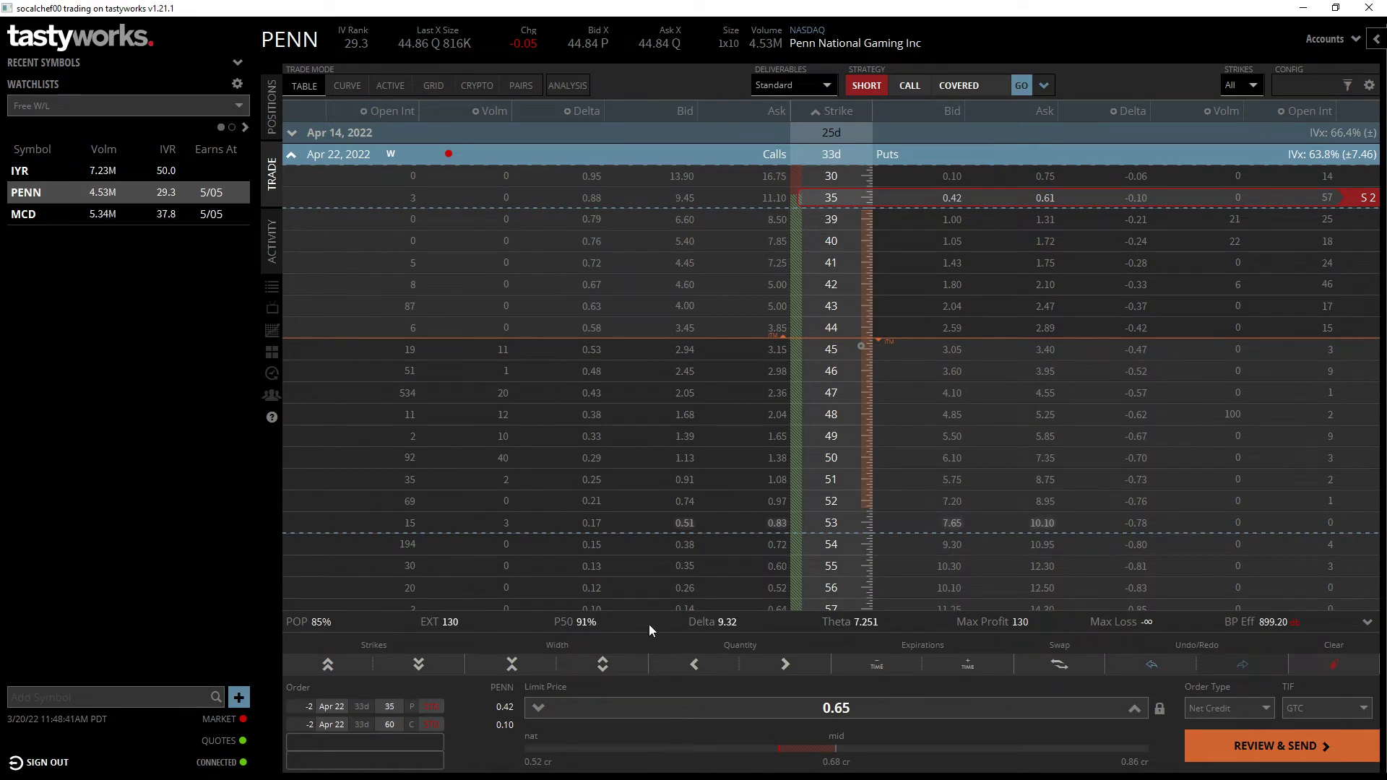
scroll(689, 526, "down", 5)
scroll(843, 441, "up", 10)
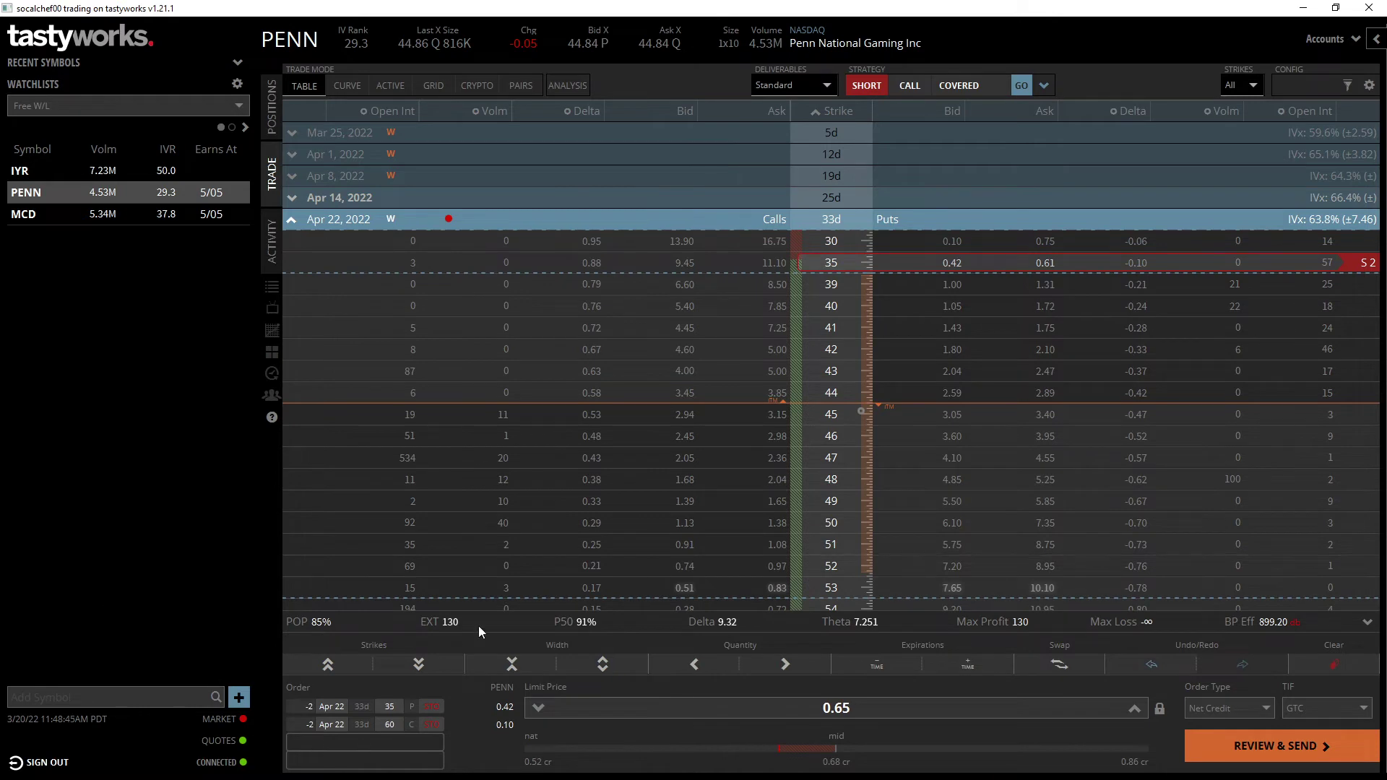
left_click(545, 717)
left_click(544, 716)
left_click(545, 716)
left_click(544, 717)
left_click(544, 717)
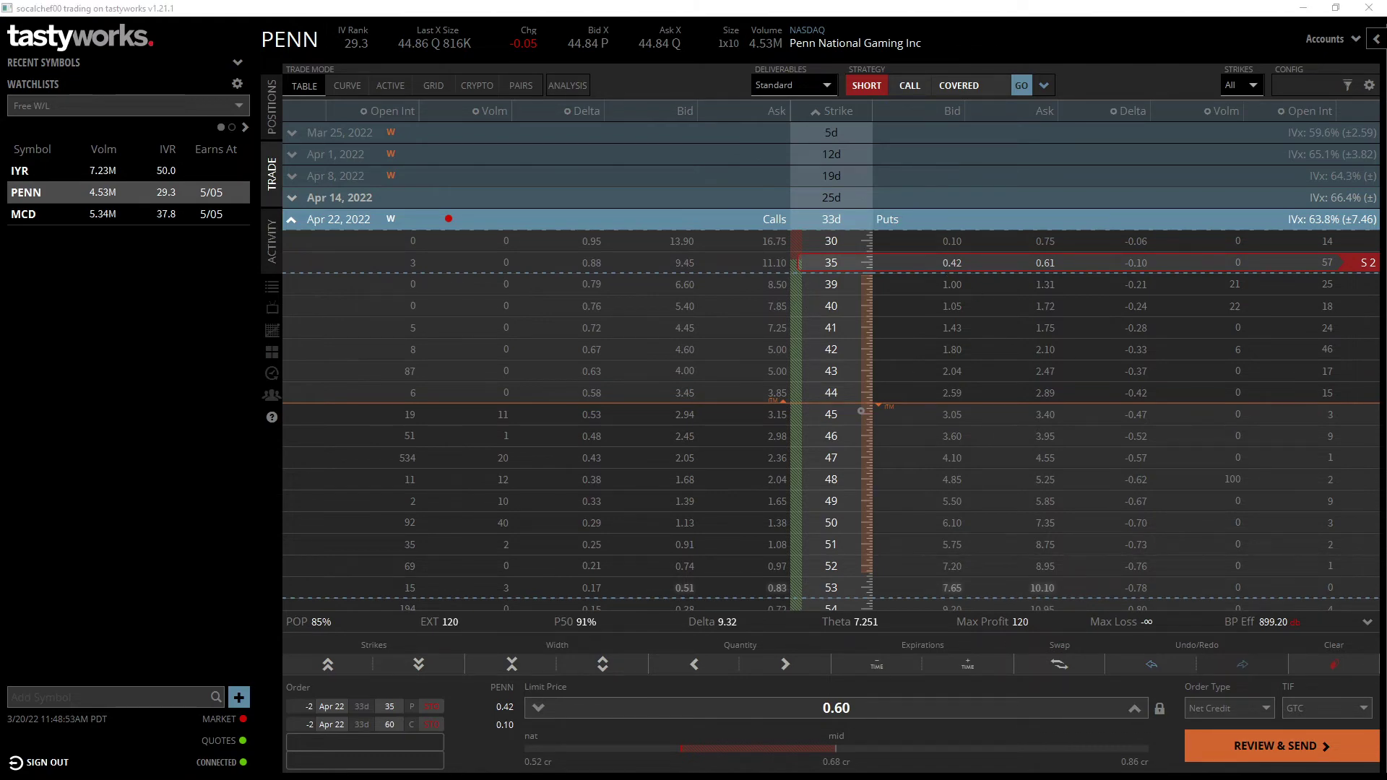
key("alt+Tab")
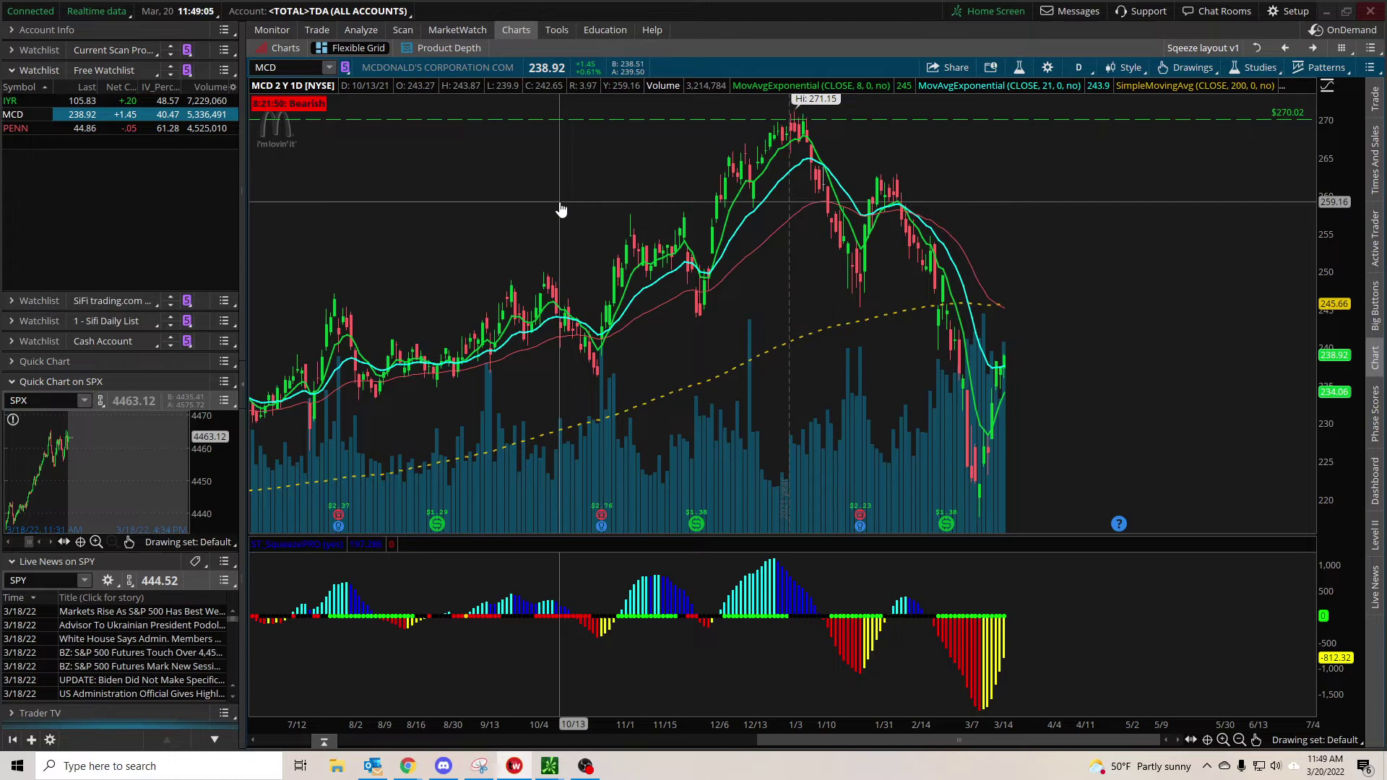
Step: Clear the drawing set from MCD's chart, removing the 270.02 dashed level line
mouse_move(1154, 246)
left_mouse_down()
mouse_move(1158, 260)
mouse_move(1158, 238)
left_mouse_up()
right_click(1169, 223)
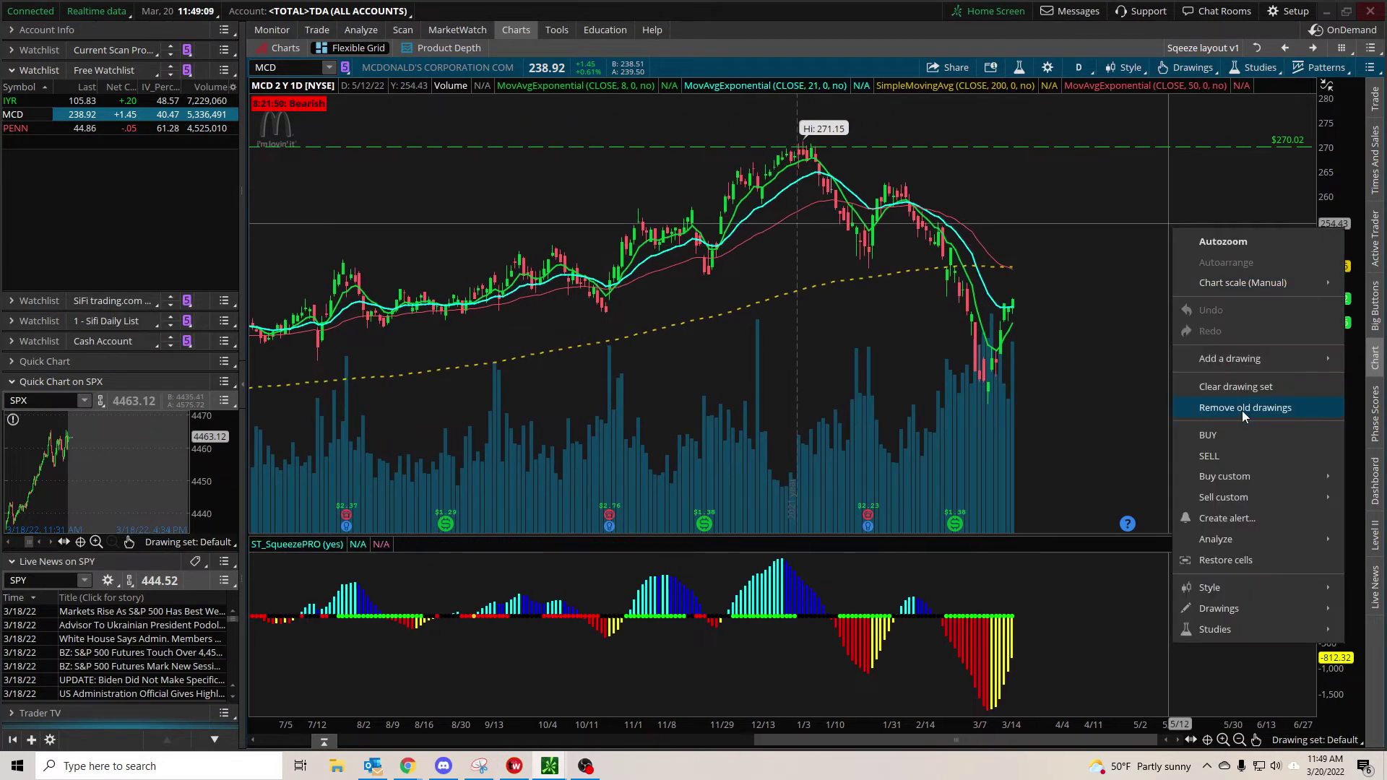
left_click(1237, 388)
left_click(748, 88)
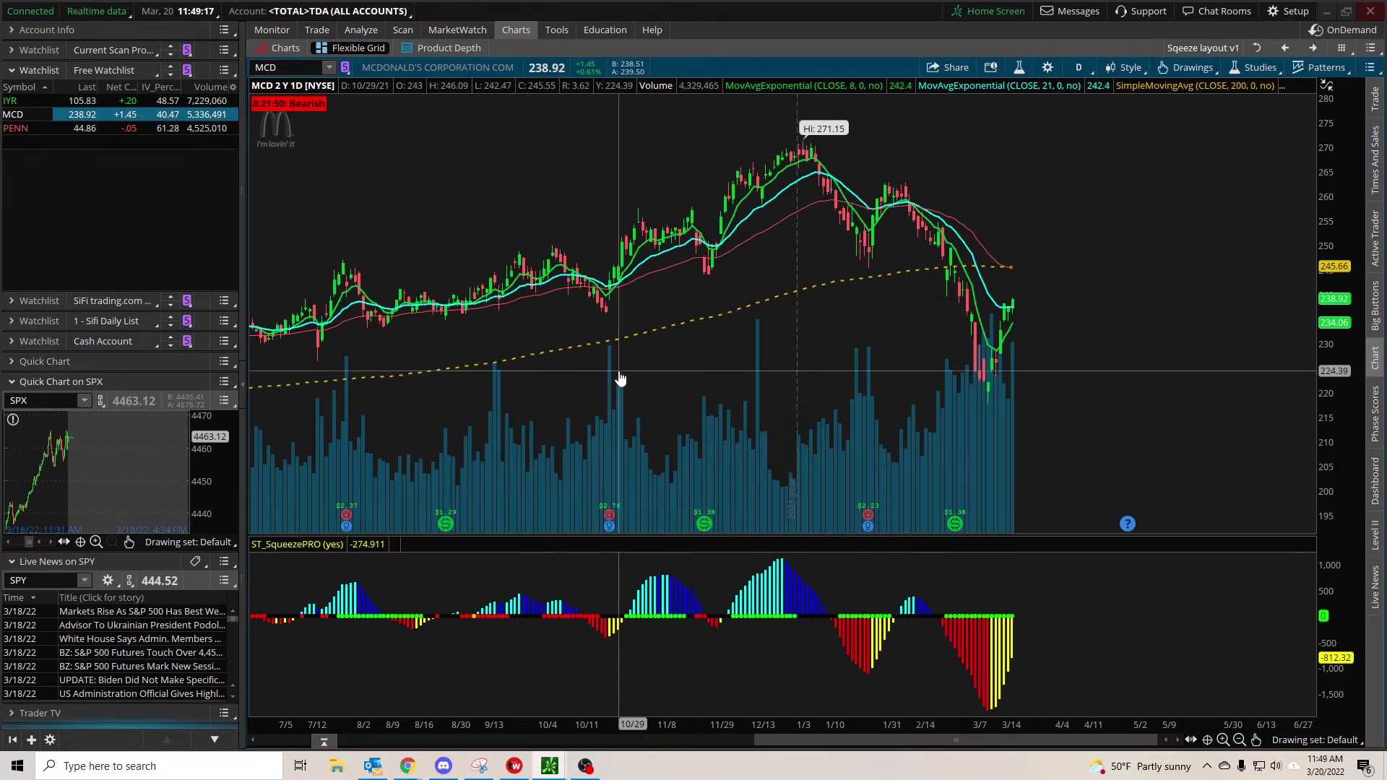
left_click_drag(780, 415, 830, 387)
left_click_drag(1086, 377, 1055, 391)
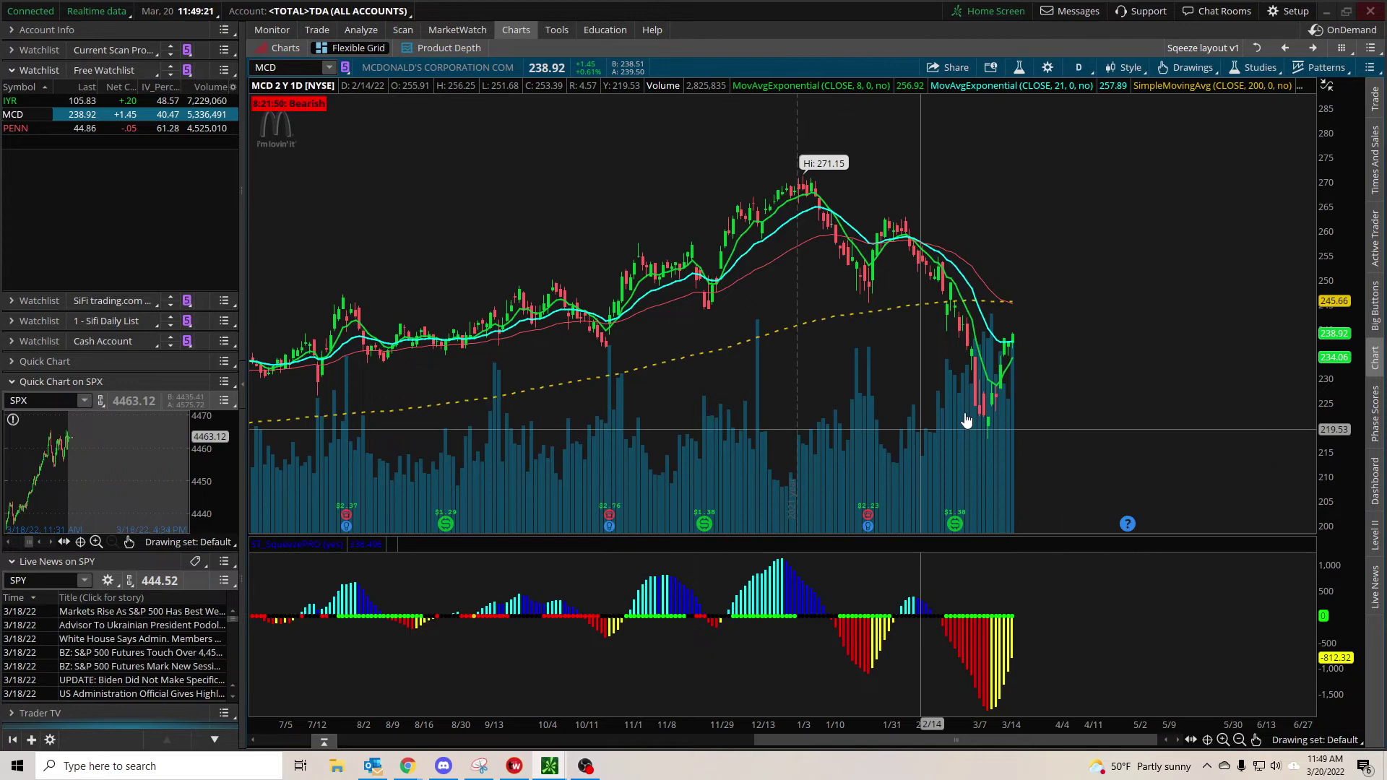
left_click_drag(774, 458, 825, 418)
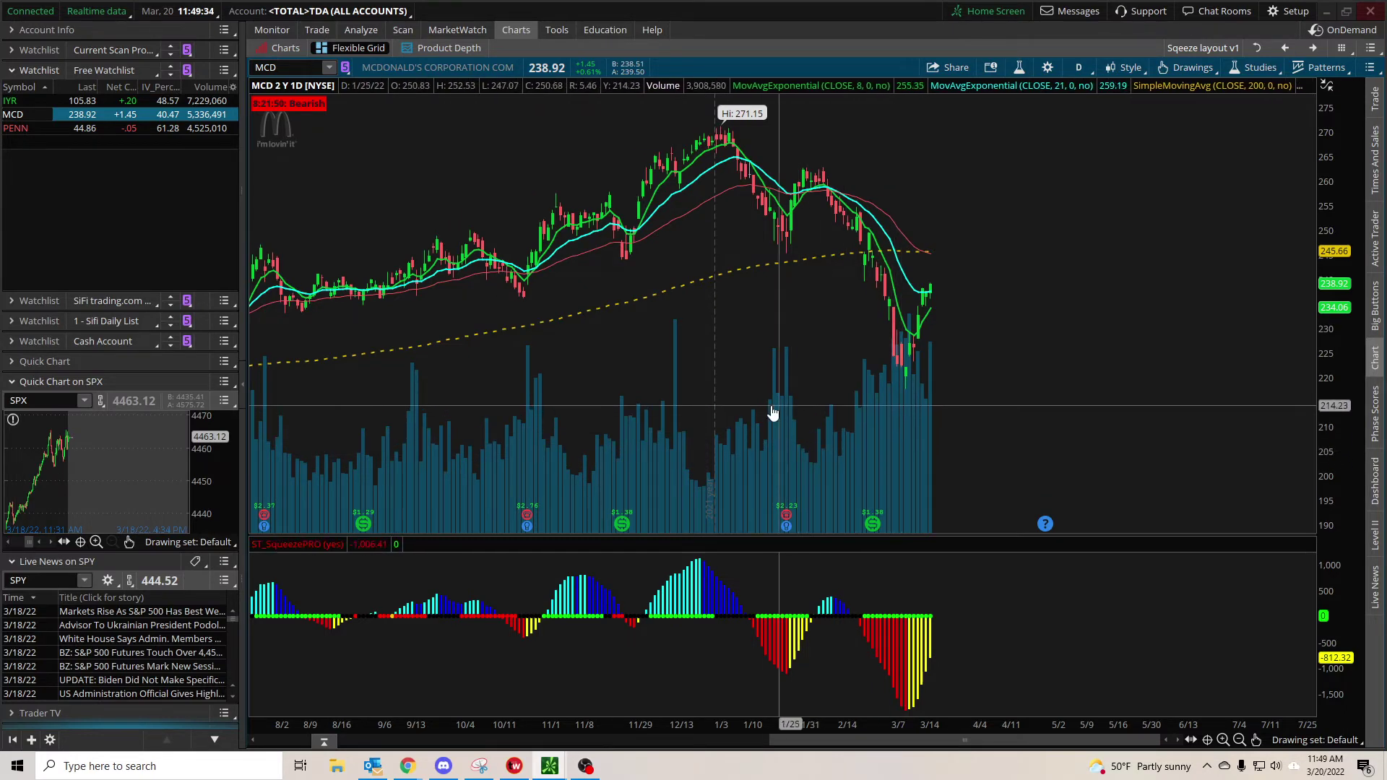
scroll(795, 394, "up", 2)
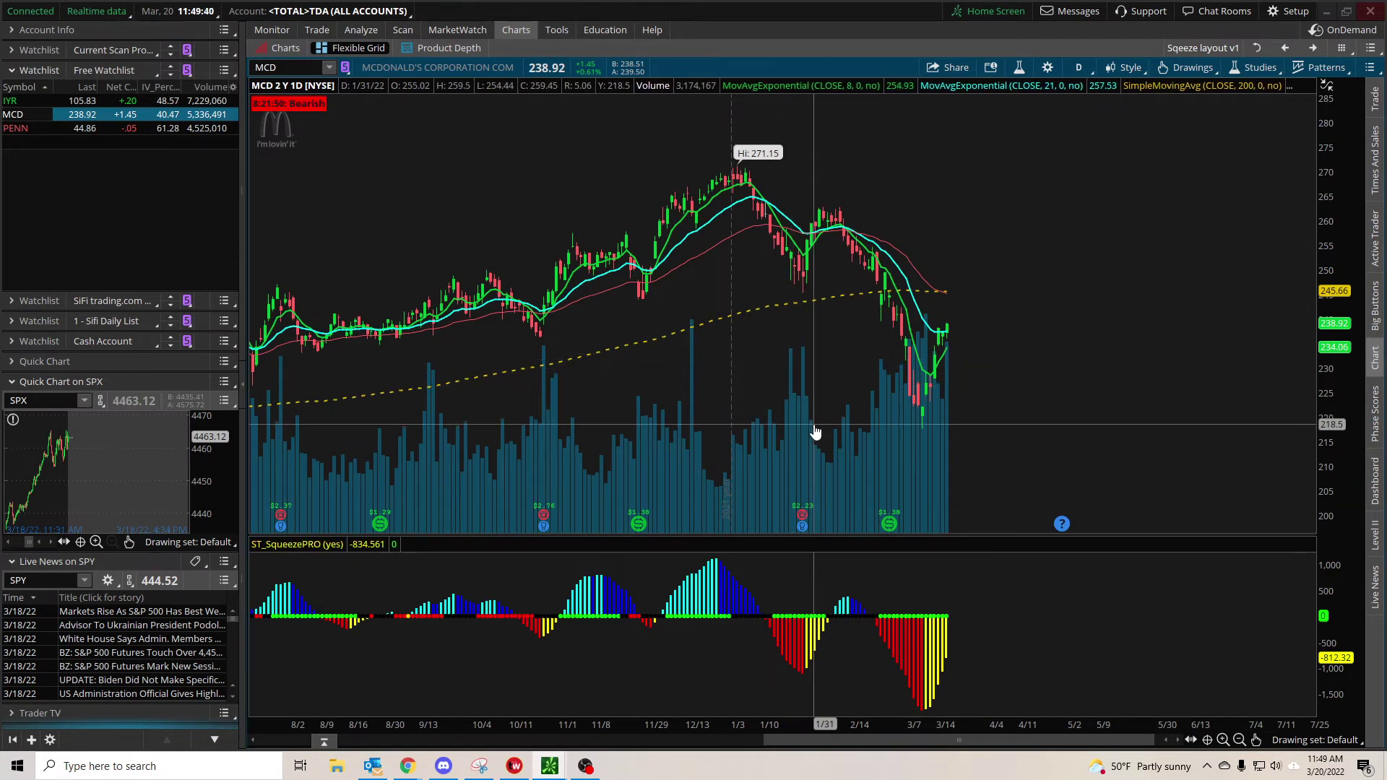
Step: Try adding a short Sep 16 260 call to the MCD order, then remove it
key("alt+Tab")
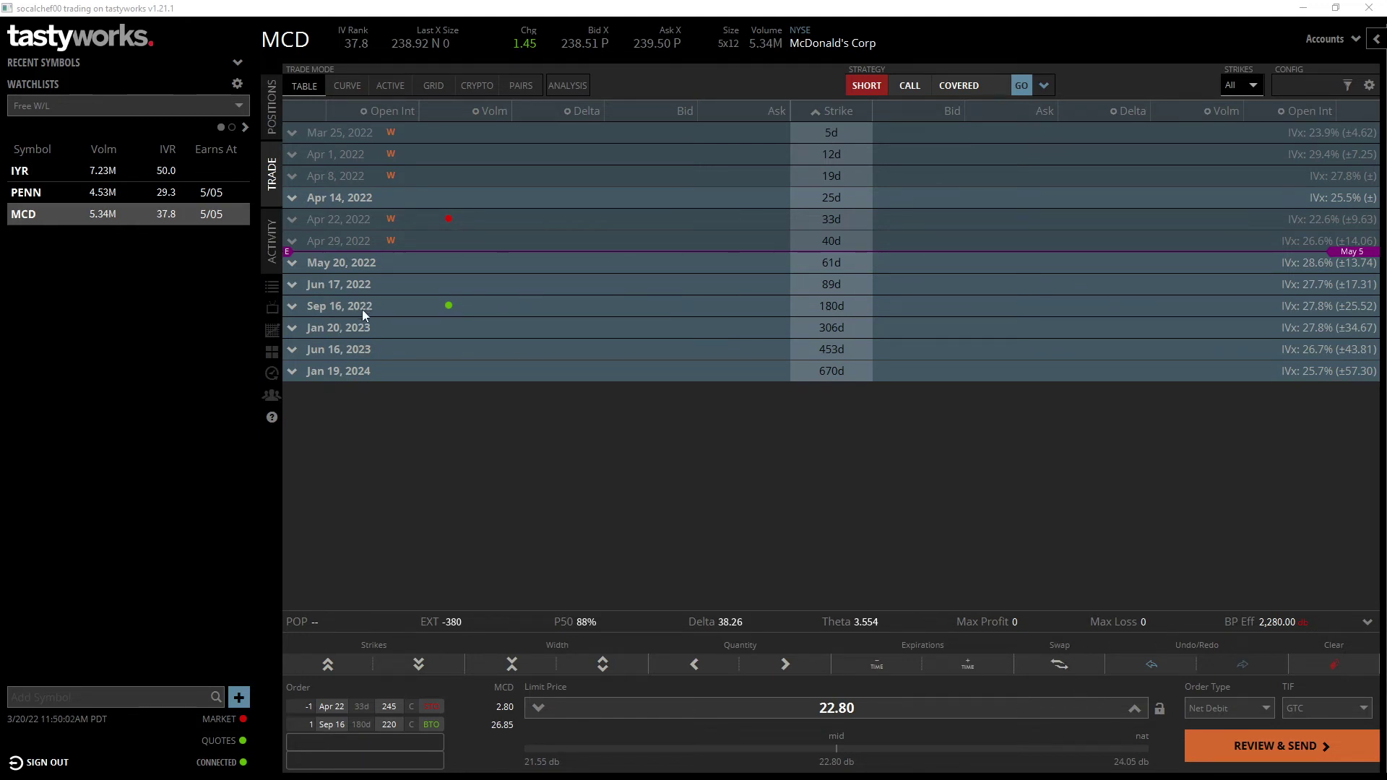
left_click(793, 226)
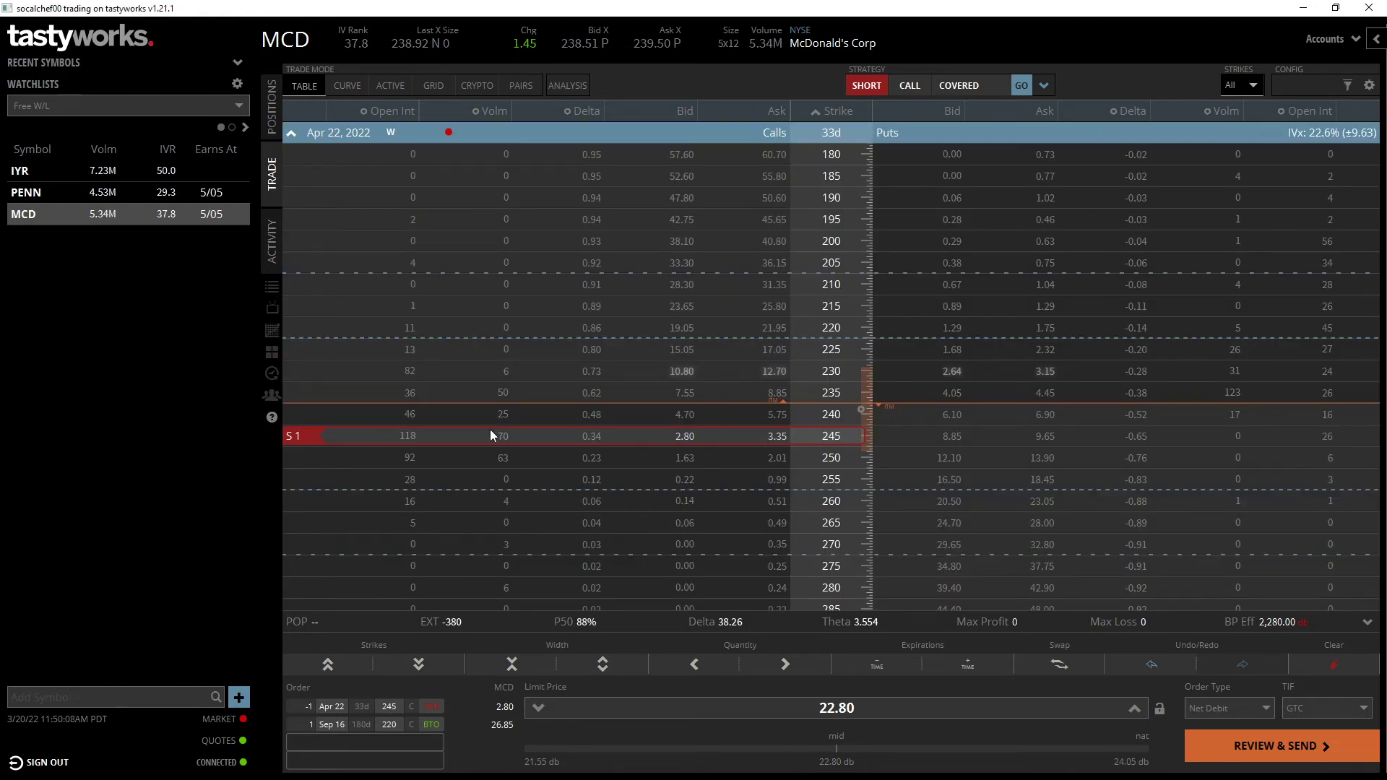
left_click(619, 436)
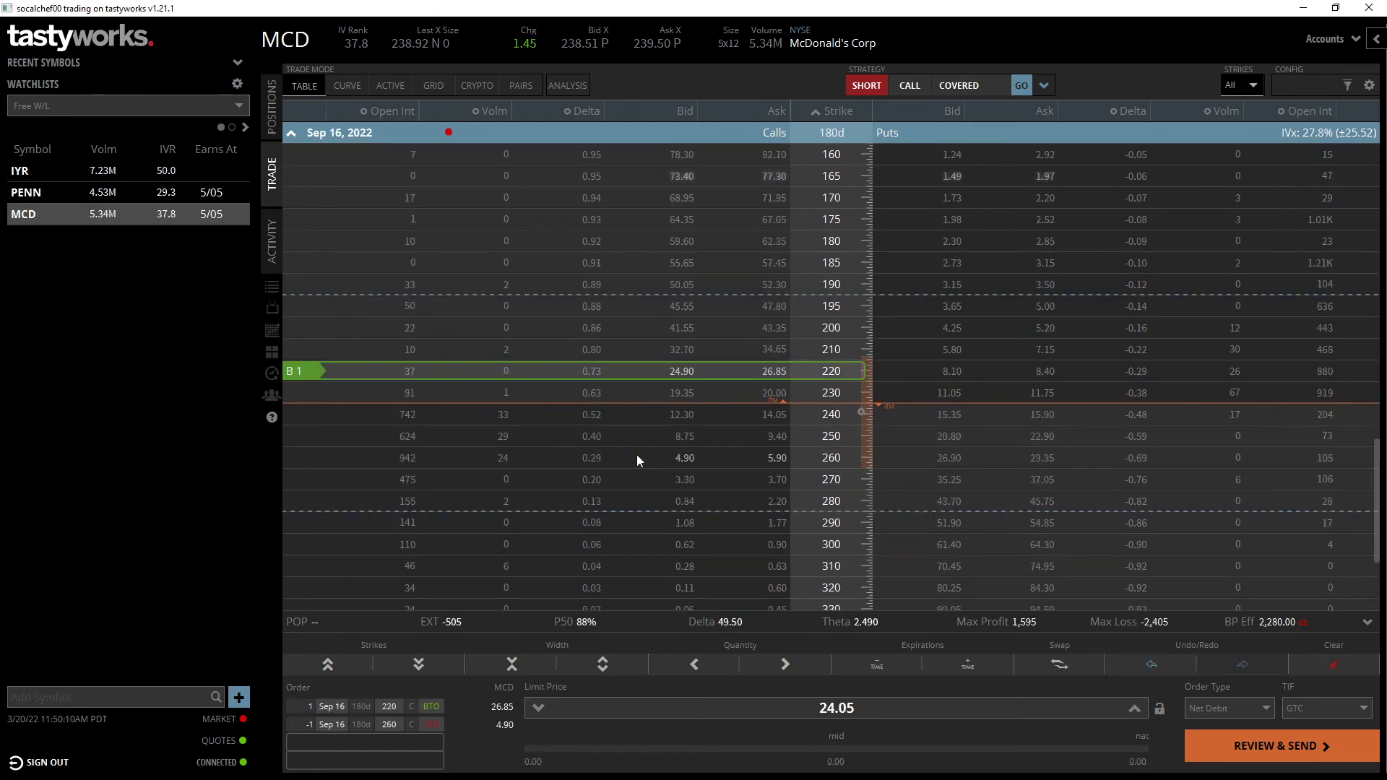
left_click(635, 454)
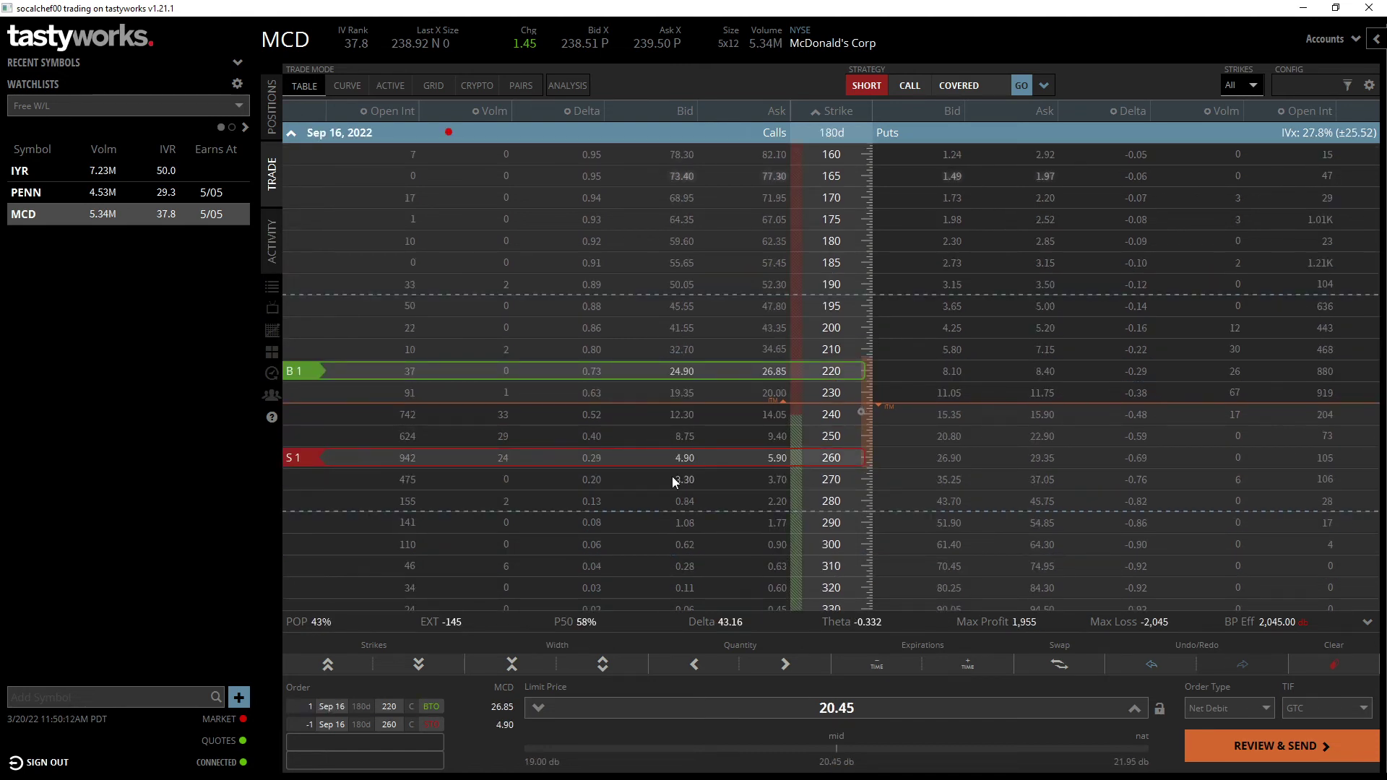
left_click(726, 462)
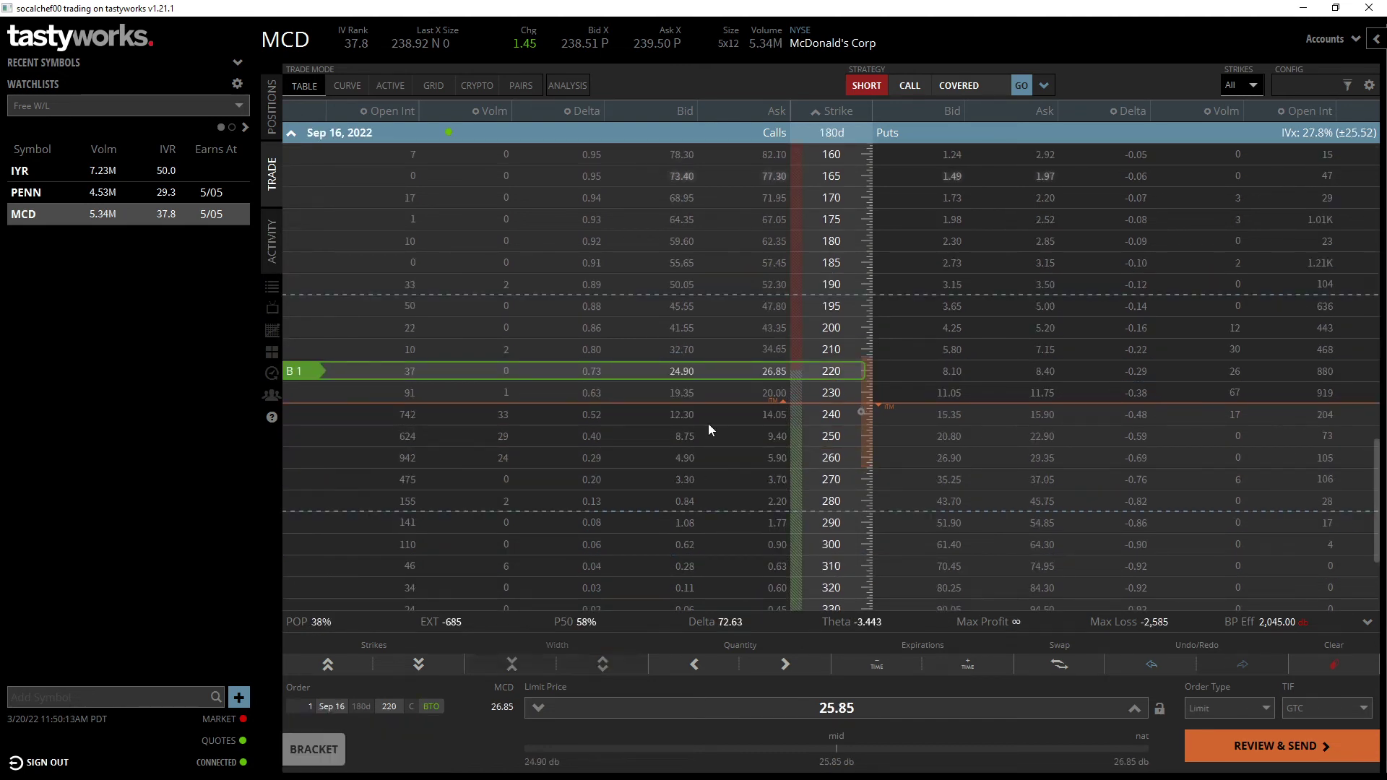
Step: Sell one Apr 22 250 call against the long Sep 16 220 call for 24.05 net debit
left_click(601, 143)
left_click(428, 270)
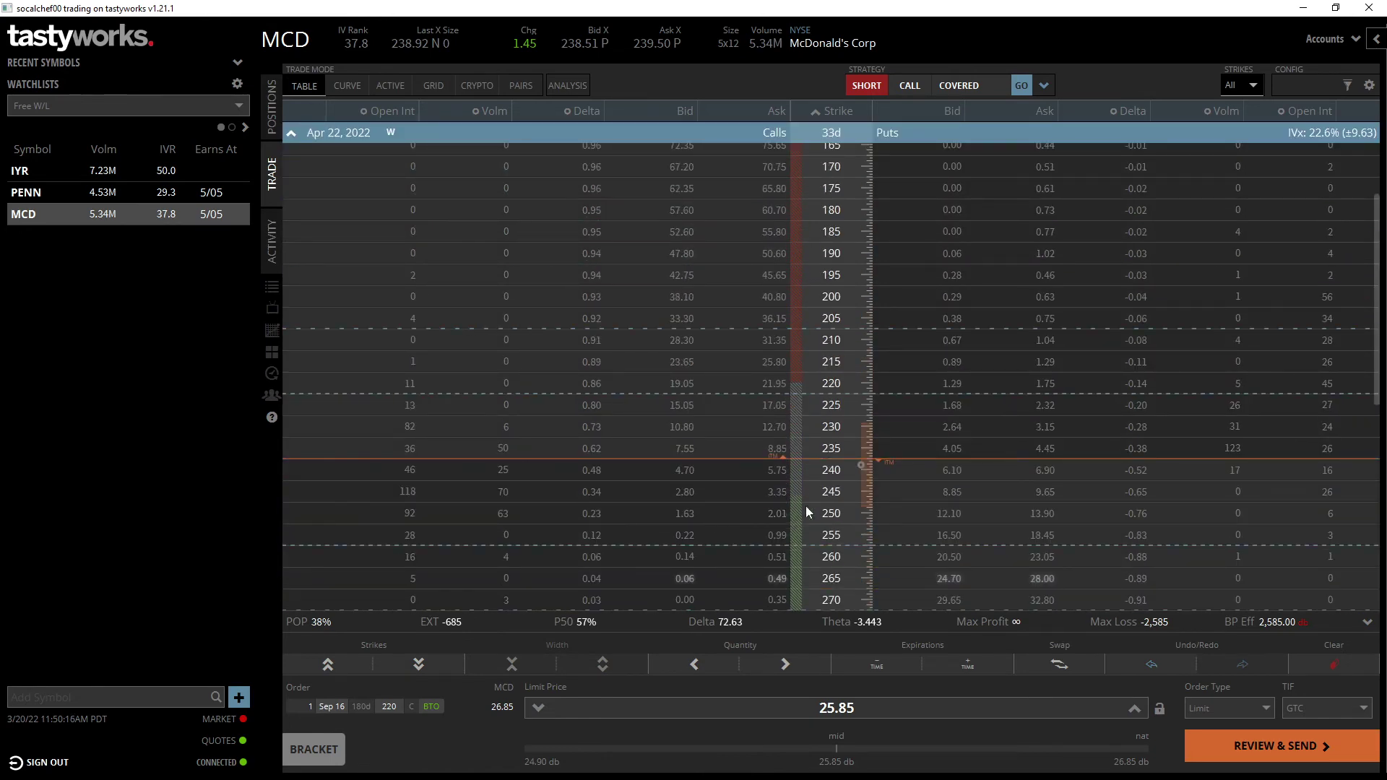
left_click(636, 497)
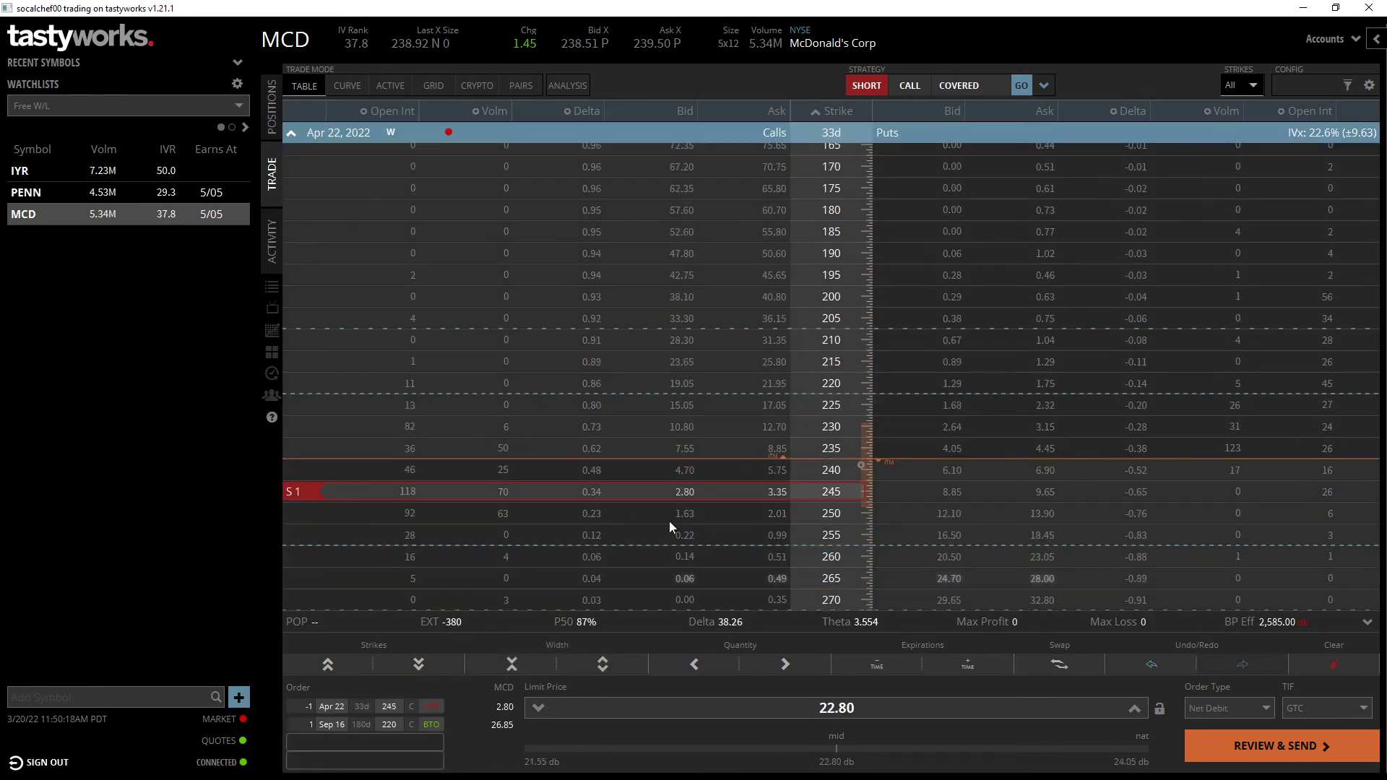
left_click_drag(695, 497, 690, 513)
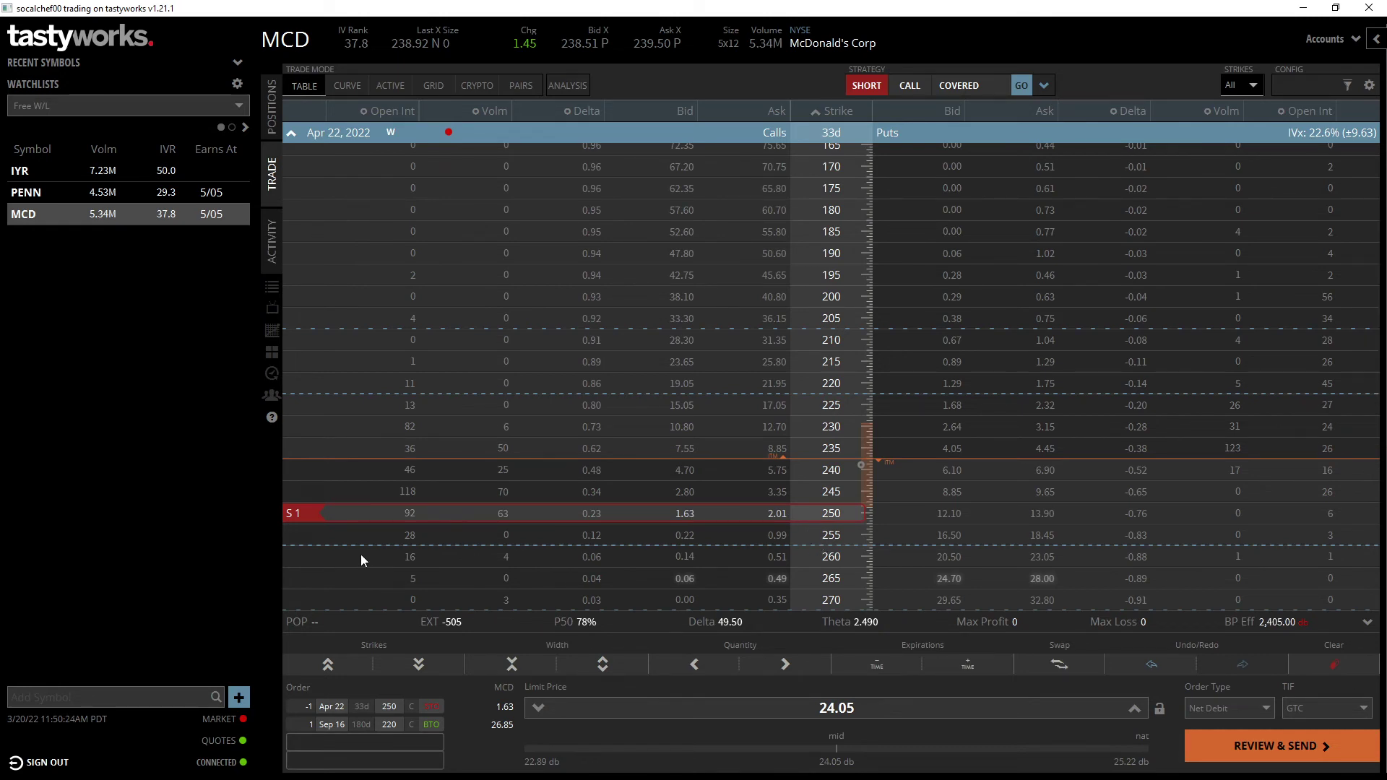
left_click(396, 132)
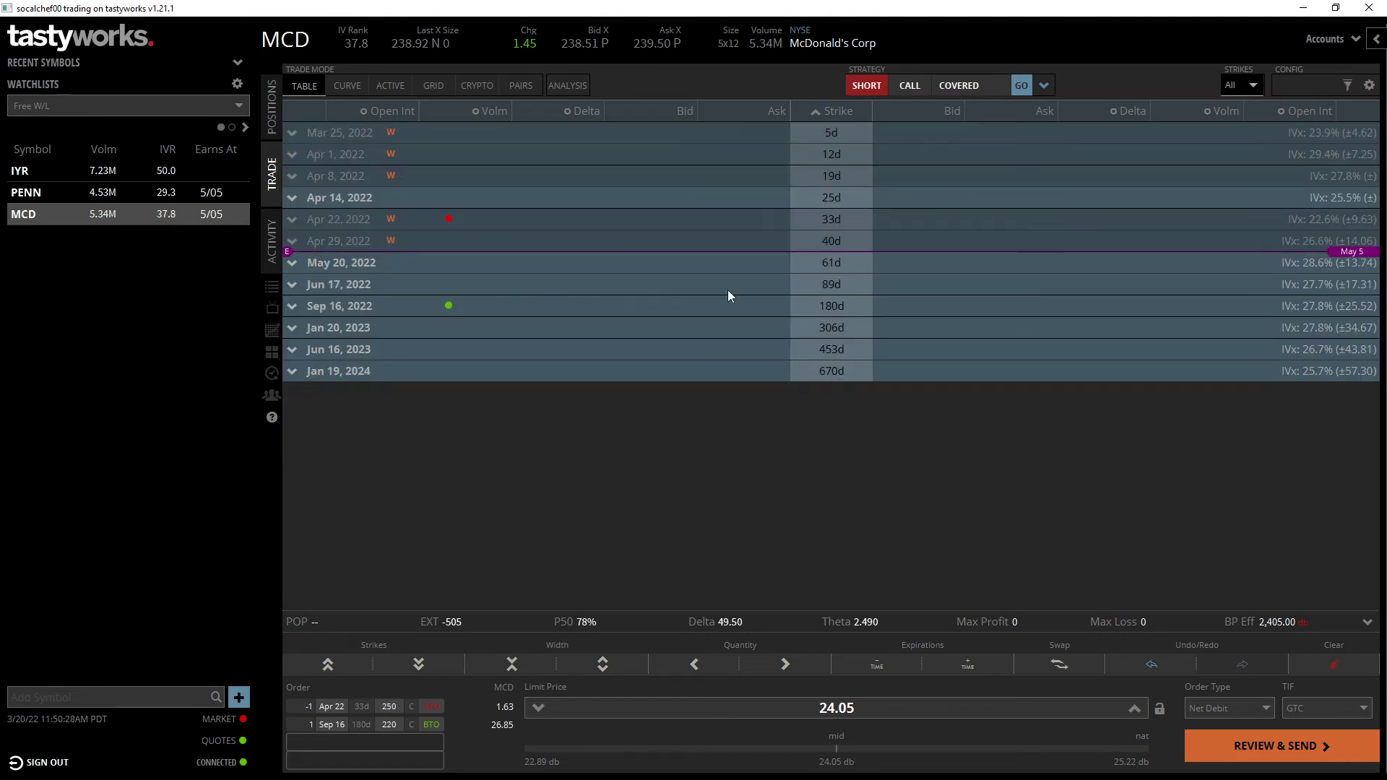
Step: Lower the MCD diagonal spread's limit price to 24.00 debit
left_click(834, 306)
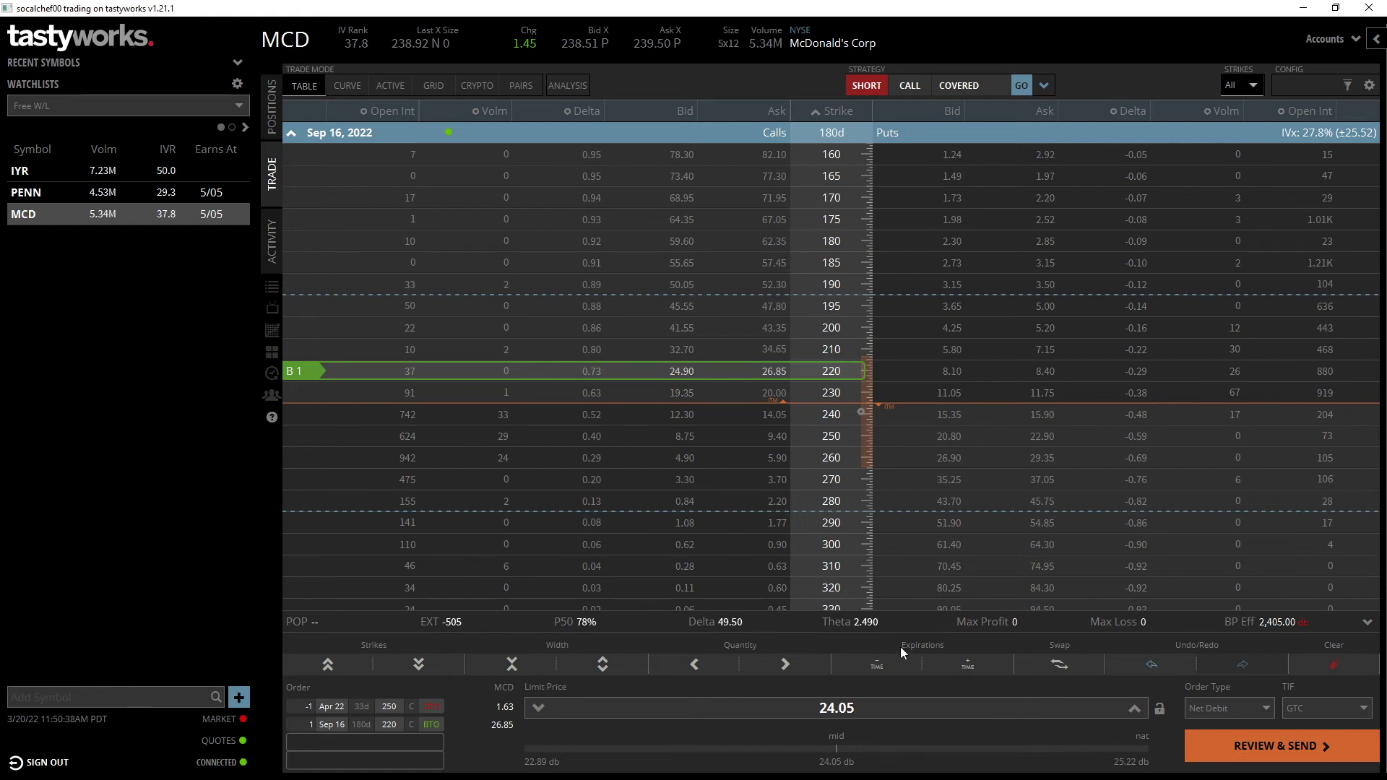
left_click(542, 710)
left_click(542, 712)
left_click(542, 711)
left_click(541, 713)
left_click(540, 714)
Step: Clear all legs from the staged MCD order
left_click(352, 136)
left_click(440, 305)
left_click(1344, 661)
left_click(602, 138)
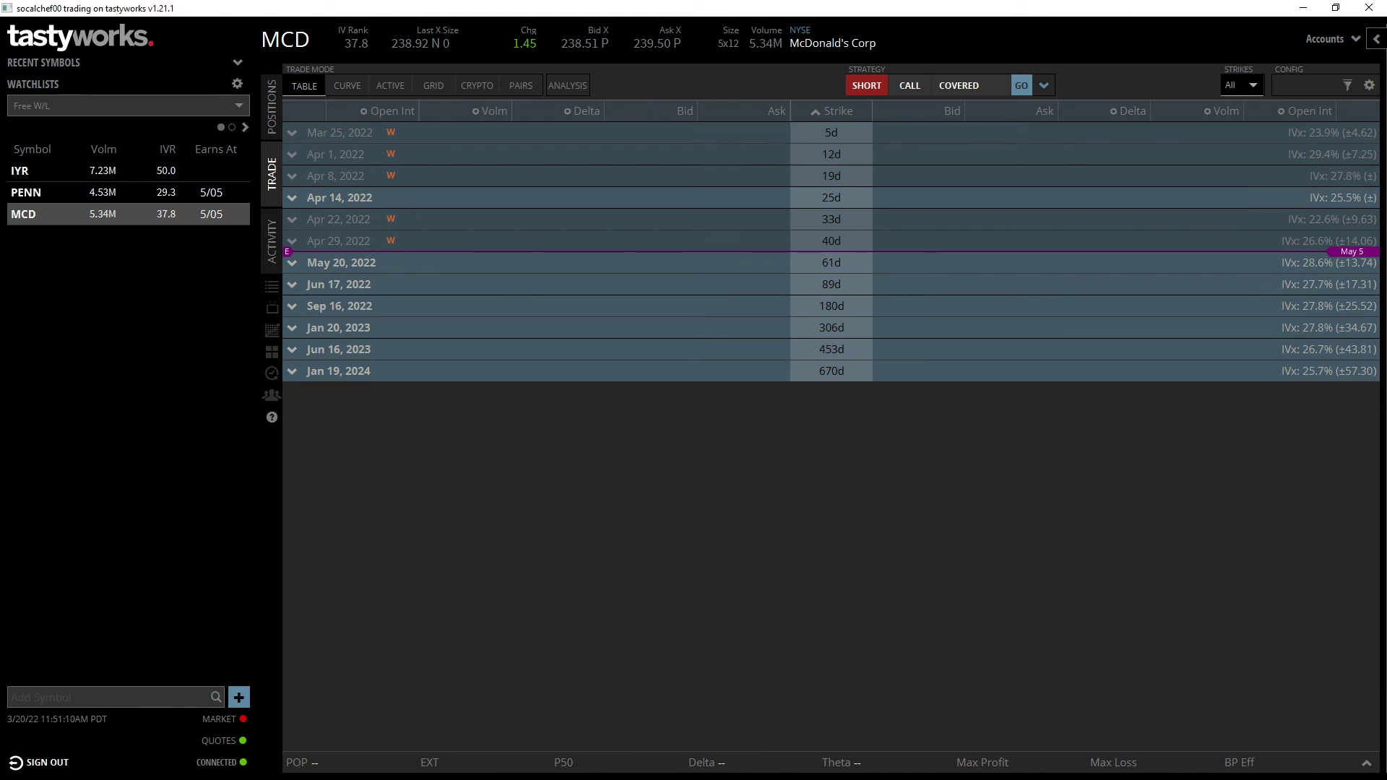
Step: Build an MCD covered call: buy 100 shares, sell one Apr 22 250 call at 237.15 debit
left_click(813, 220)
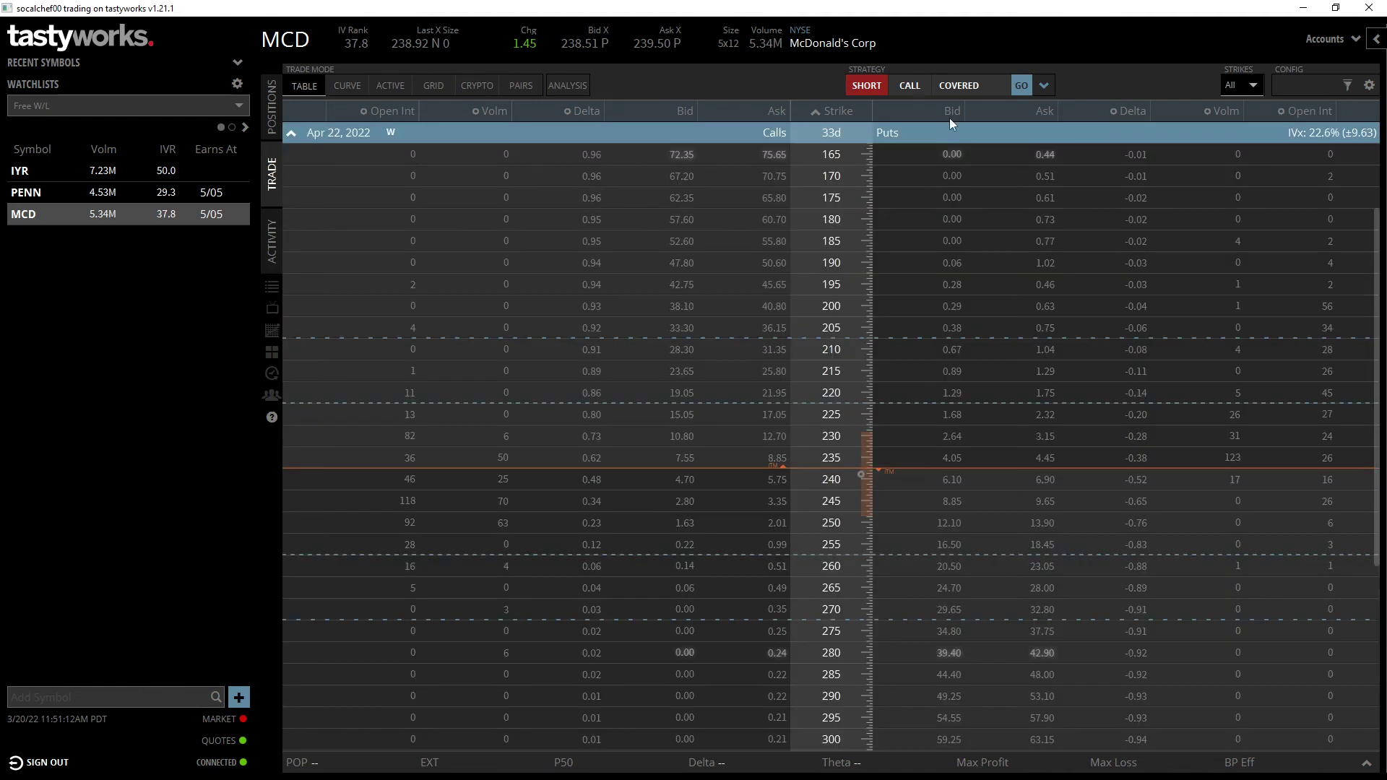
left_click(1029, 84)
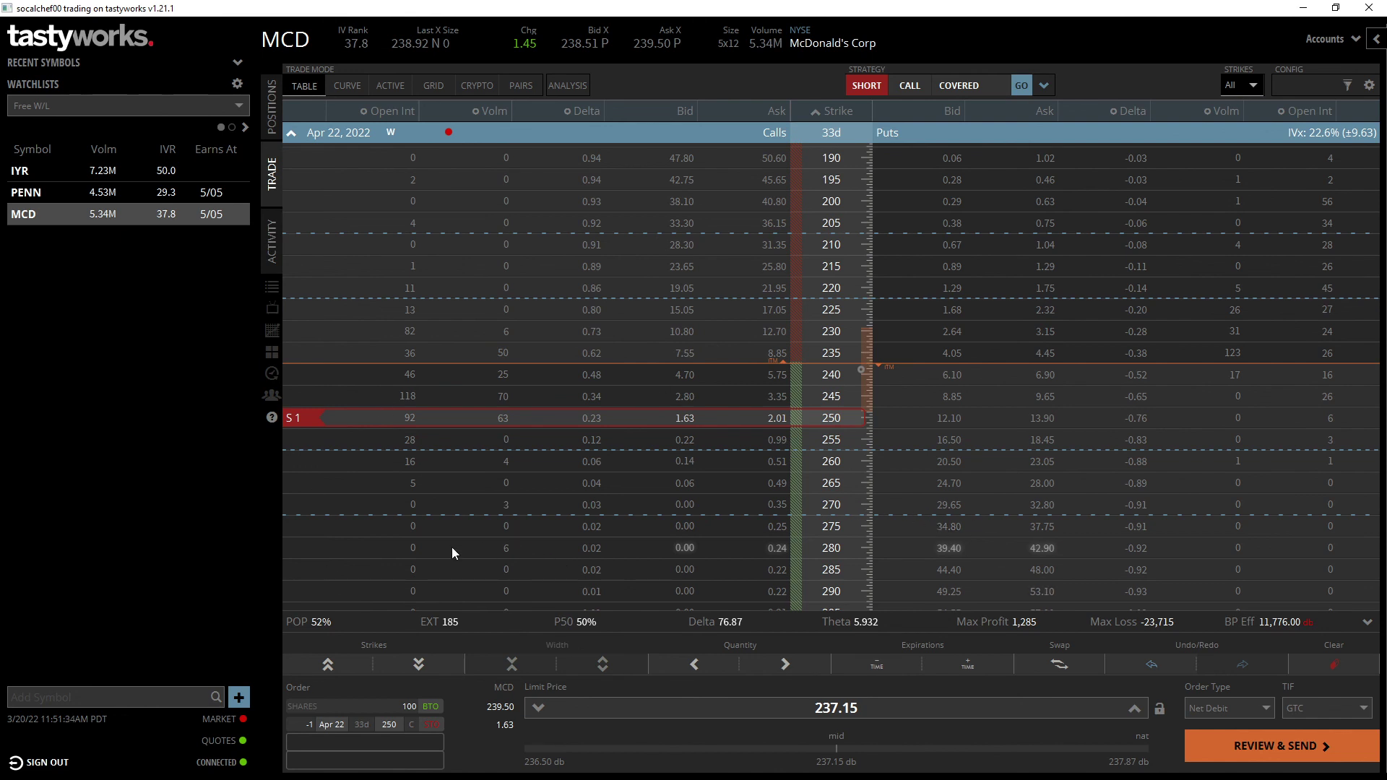
left_click(272, 107)
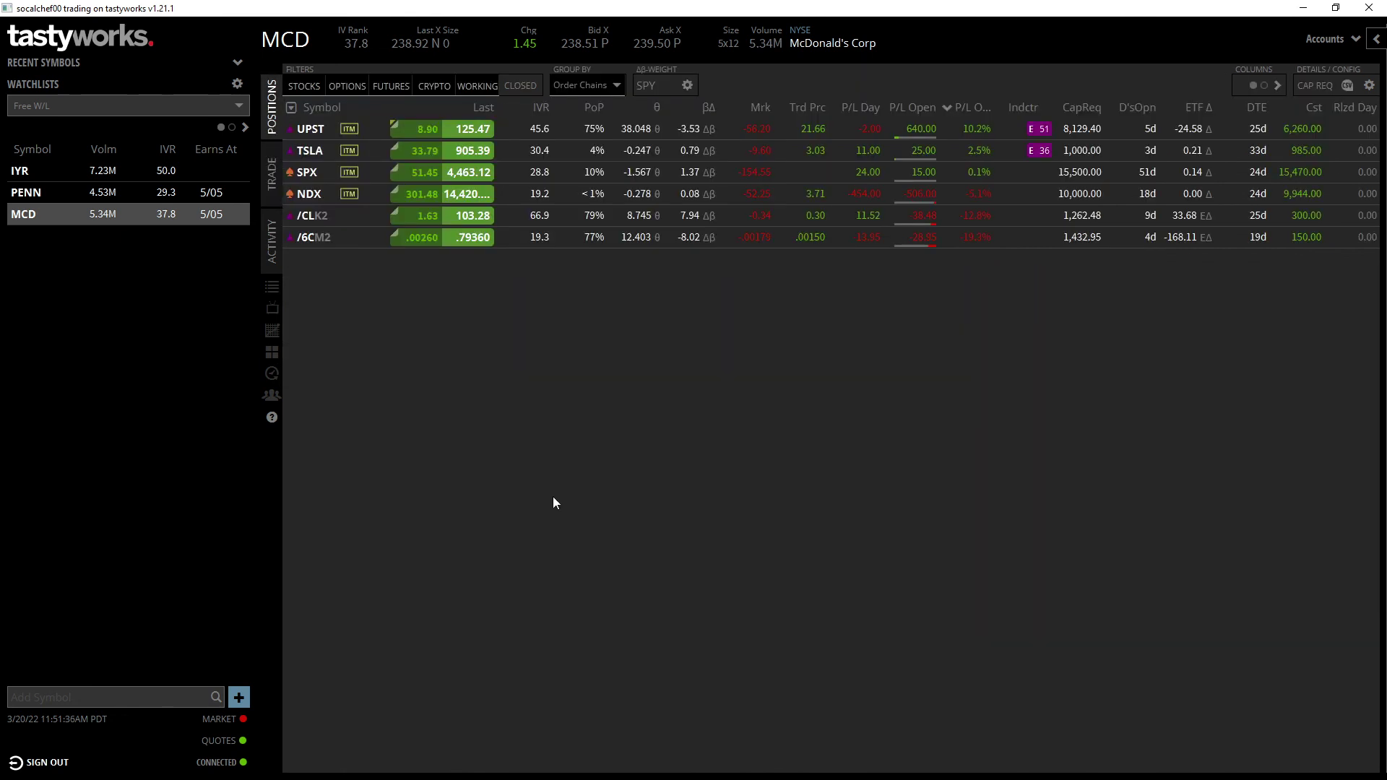